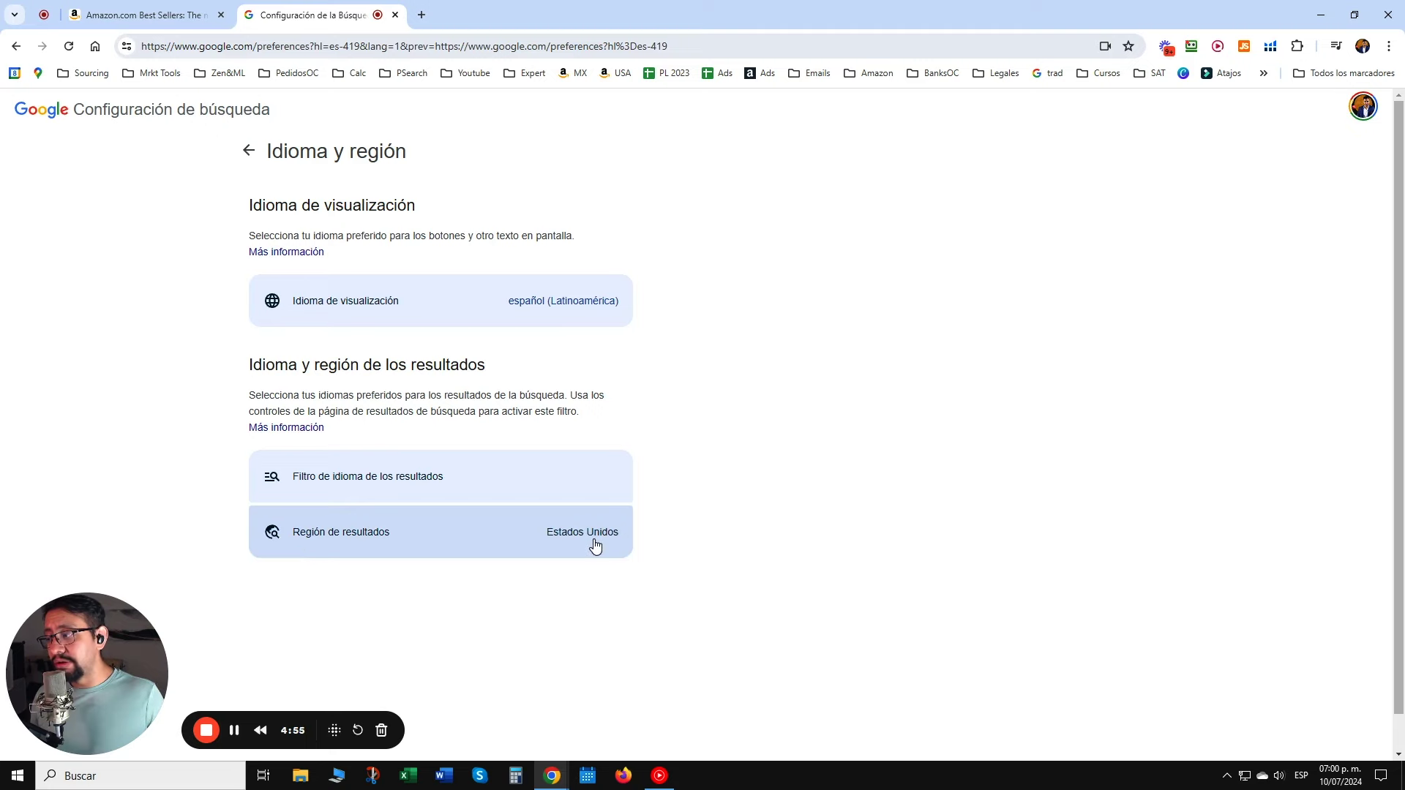
Confirm Estados Unidos as the region for search results and go to google.com.
left_click(595, 545)
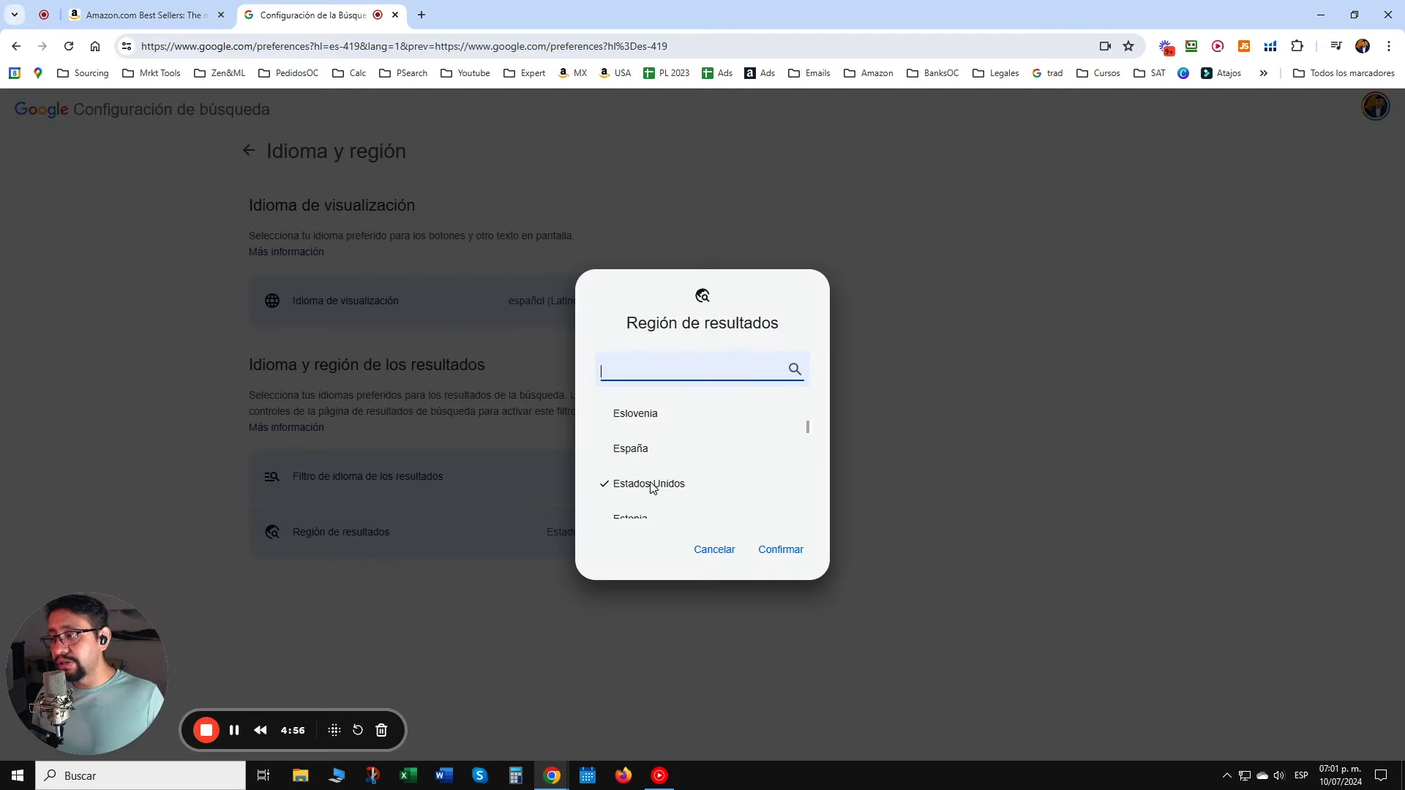
left_click(777, 554)
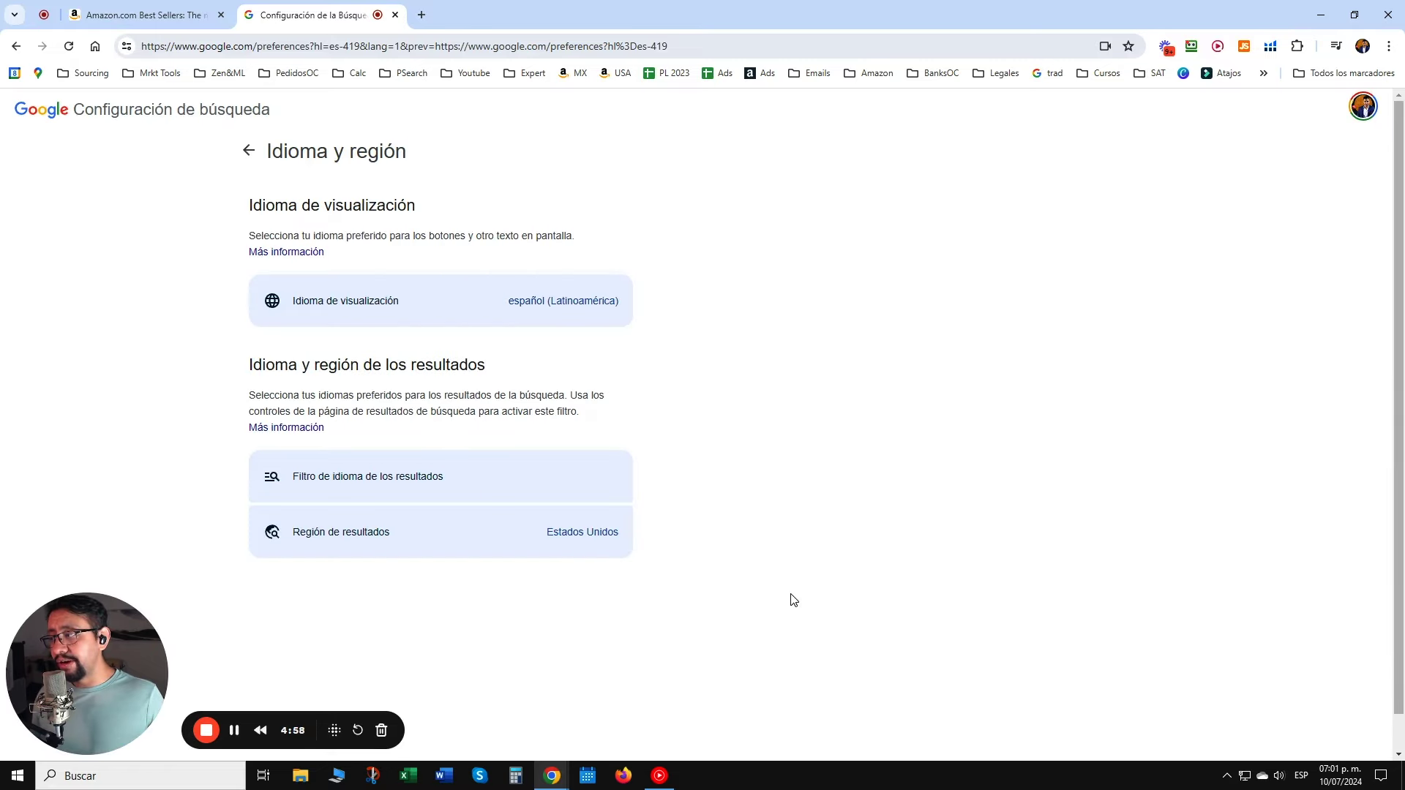
left_click(297, 44)
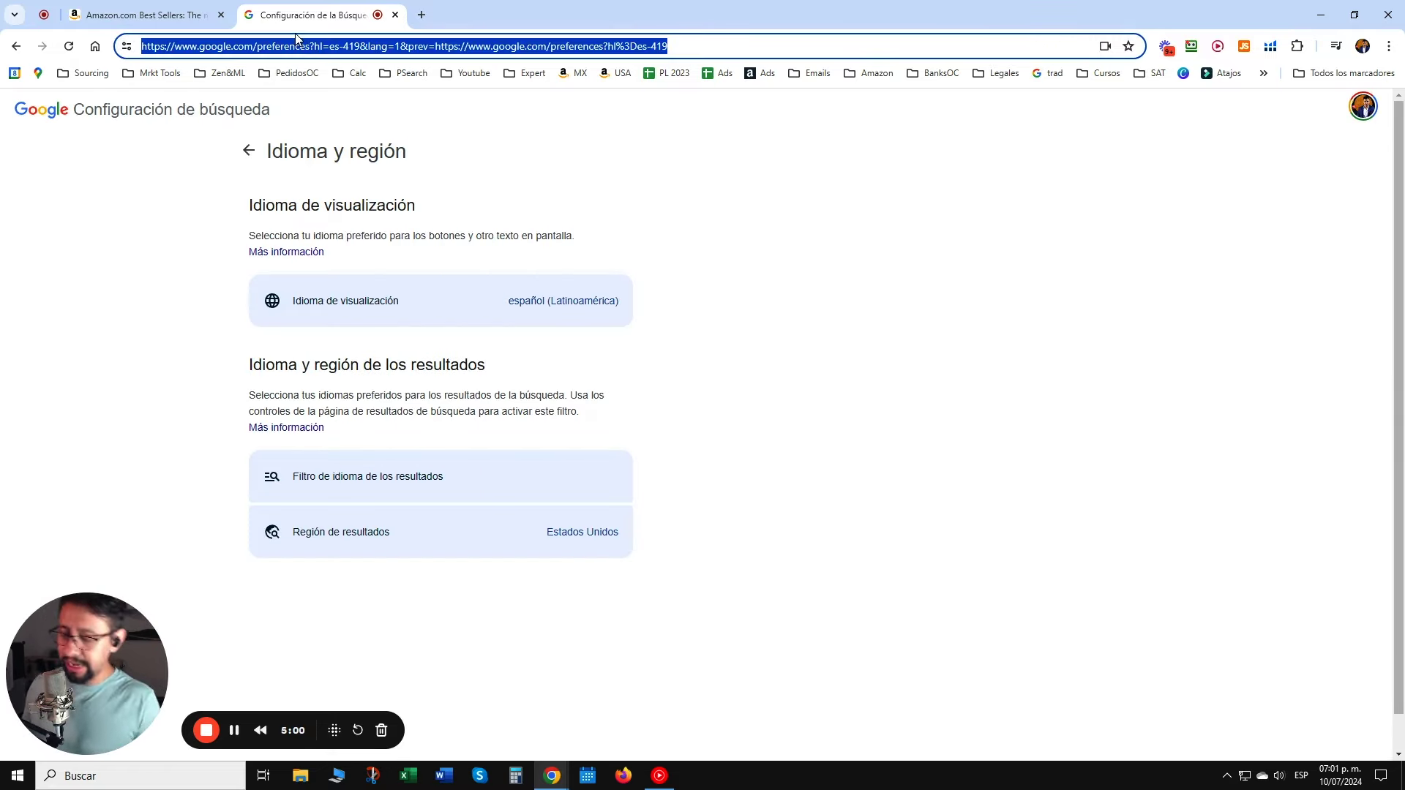
type("google.com")
key("Return")
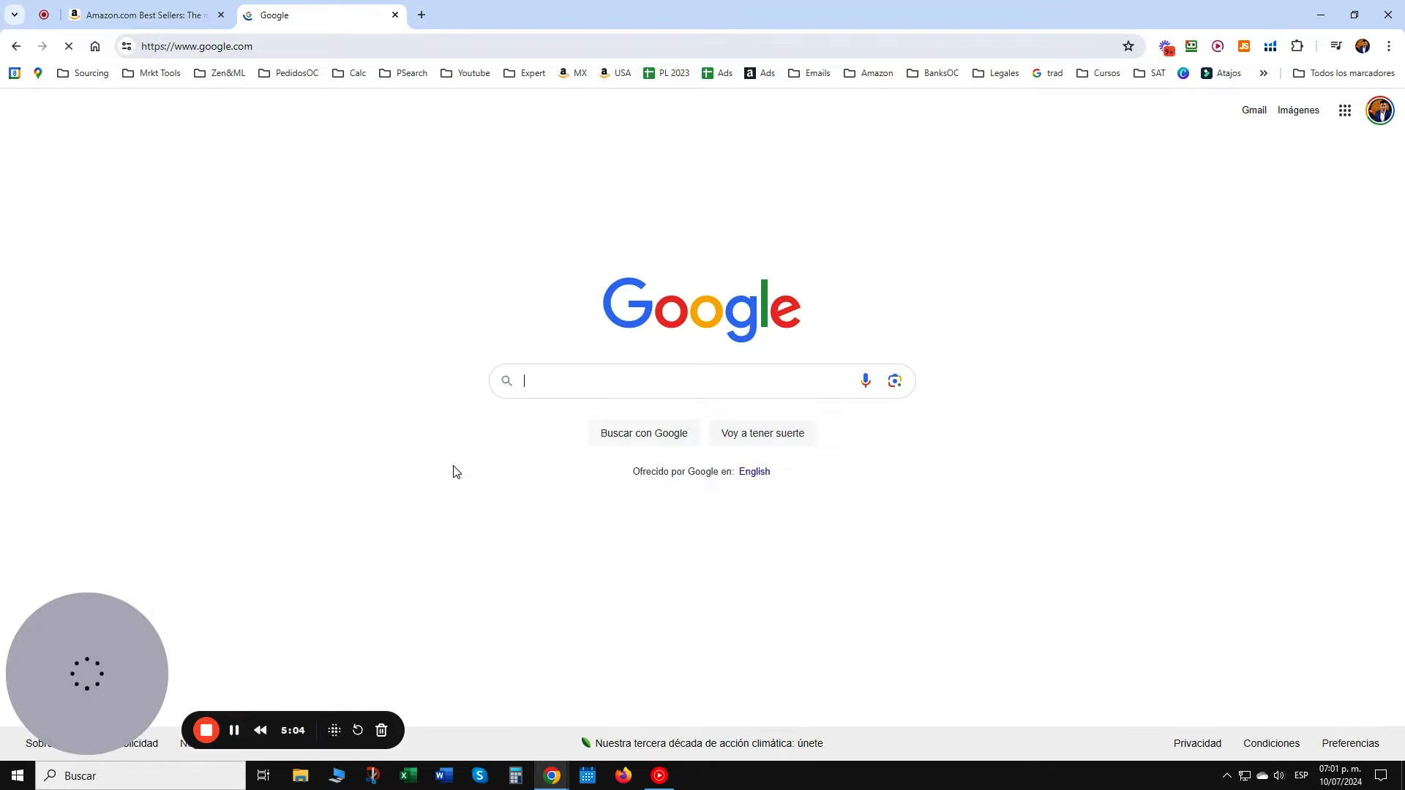
Search Google for "usd" and look through the results for region-specific listings.
type("usd")
key("Return")
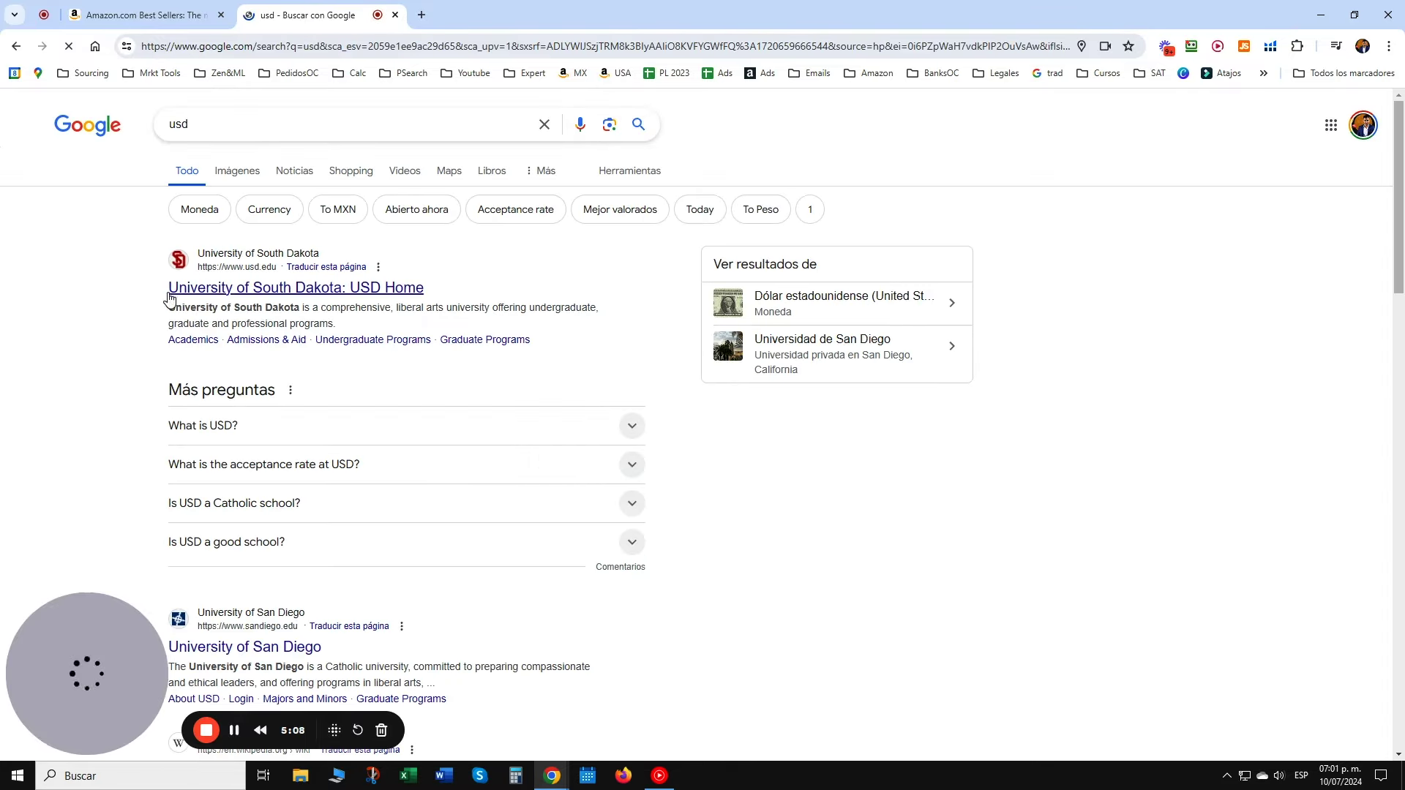
scroll(153, 306, "down", 1)
scroll(154, 306, "down", 15)
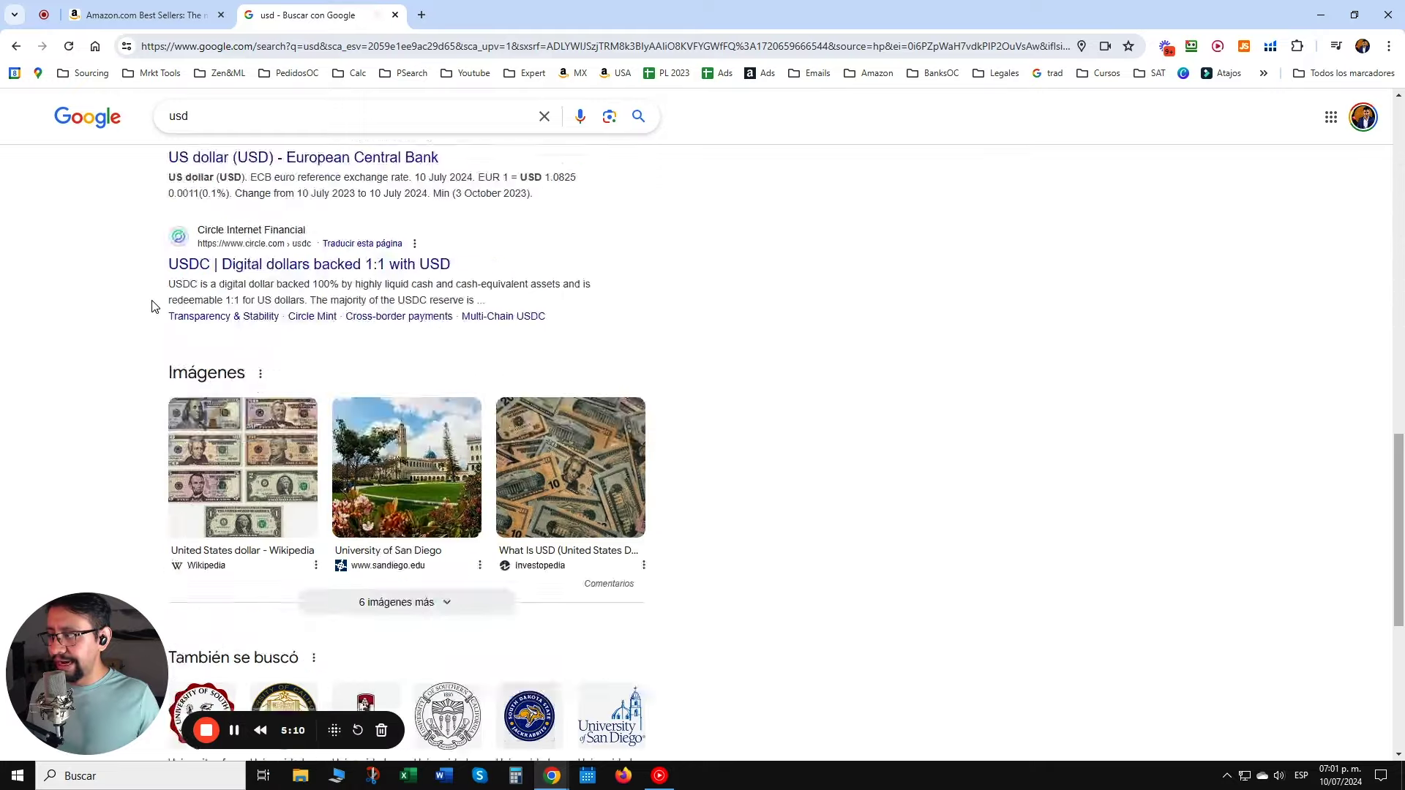
scroll(153, 306, "up", 3)
scroll(154, 306, "up", 7)
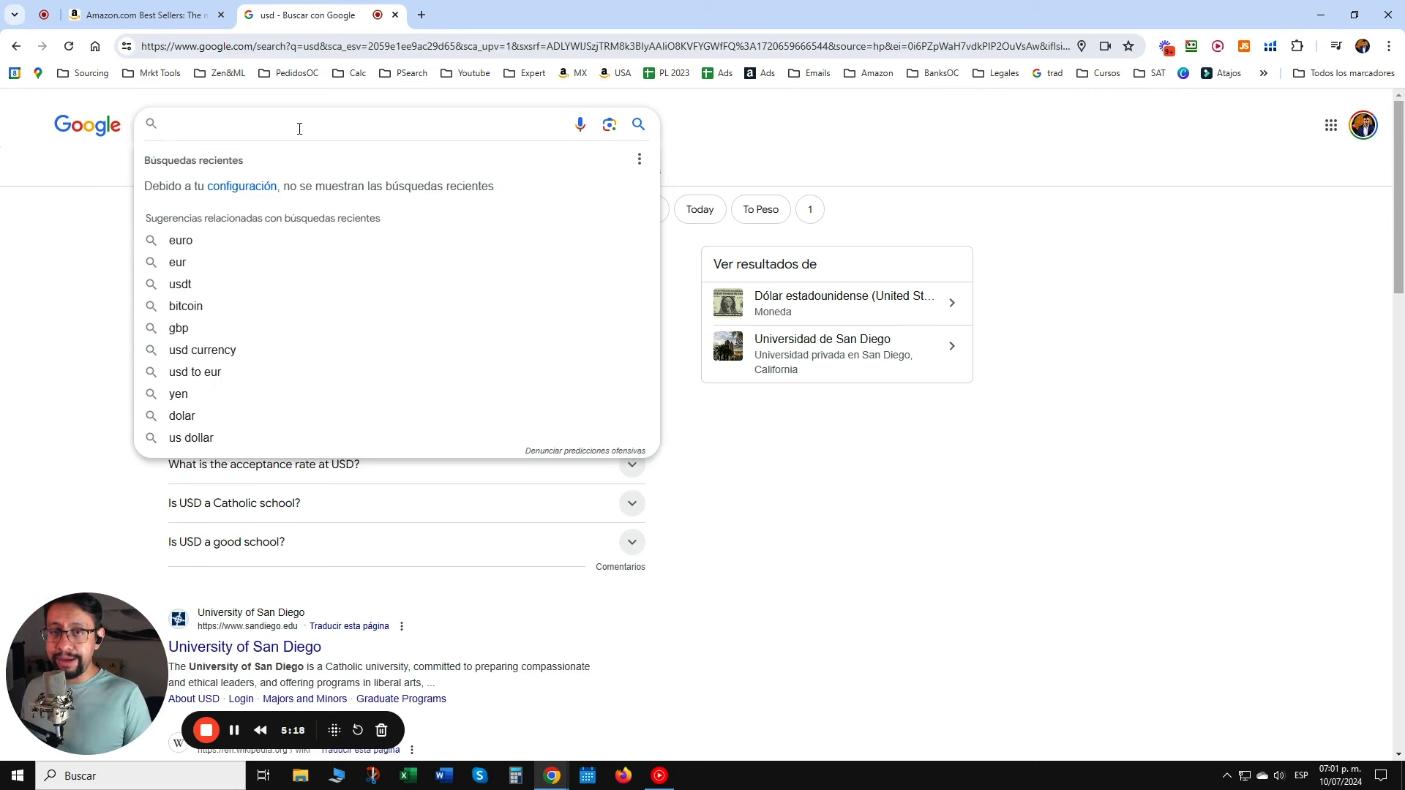
Search Google for "crayola wholesale distributors in usa" and skim the whole first results page.
type("crayola whole")
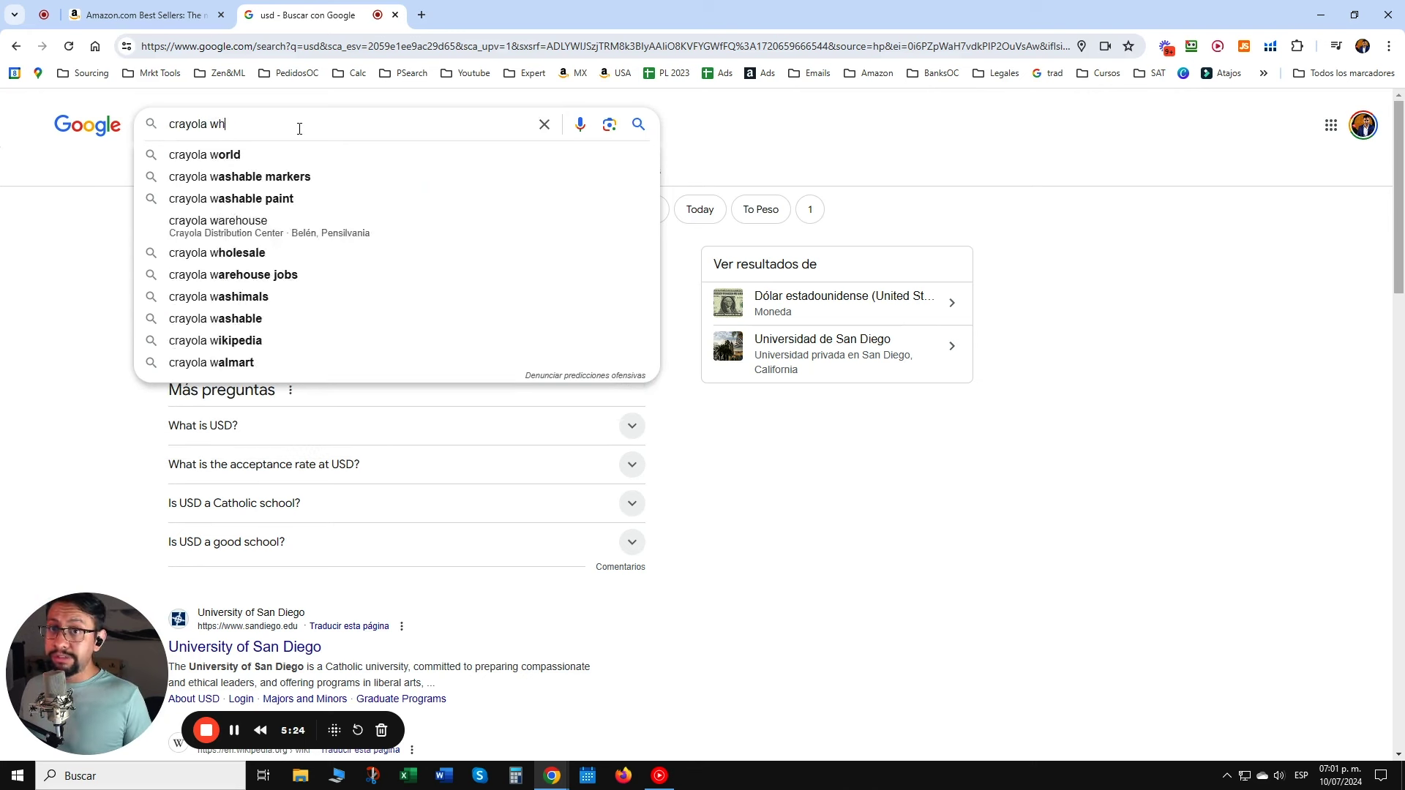
key("Down")
key("Down")
key("Down")
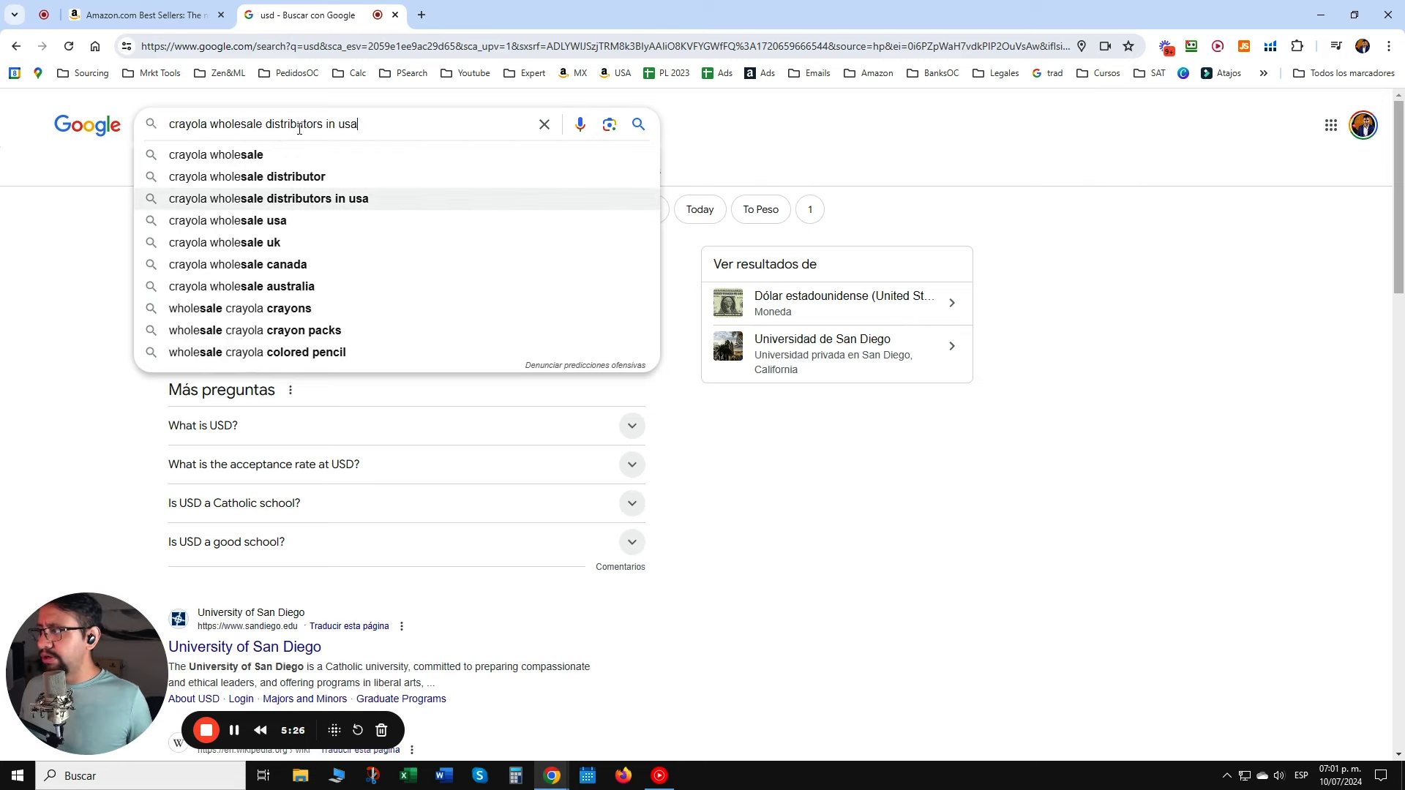
key("Return")
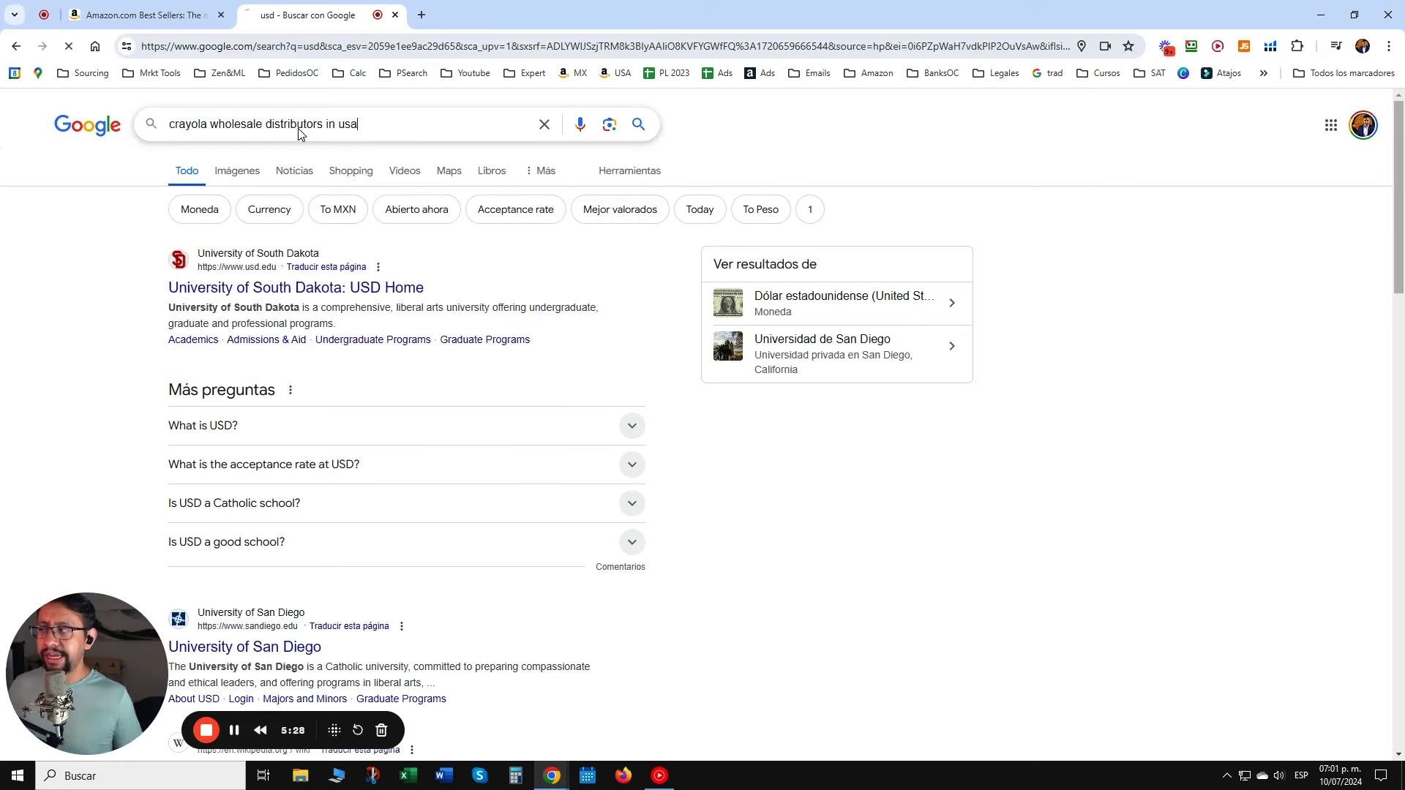
scroll(168, 293, "down", 15)
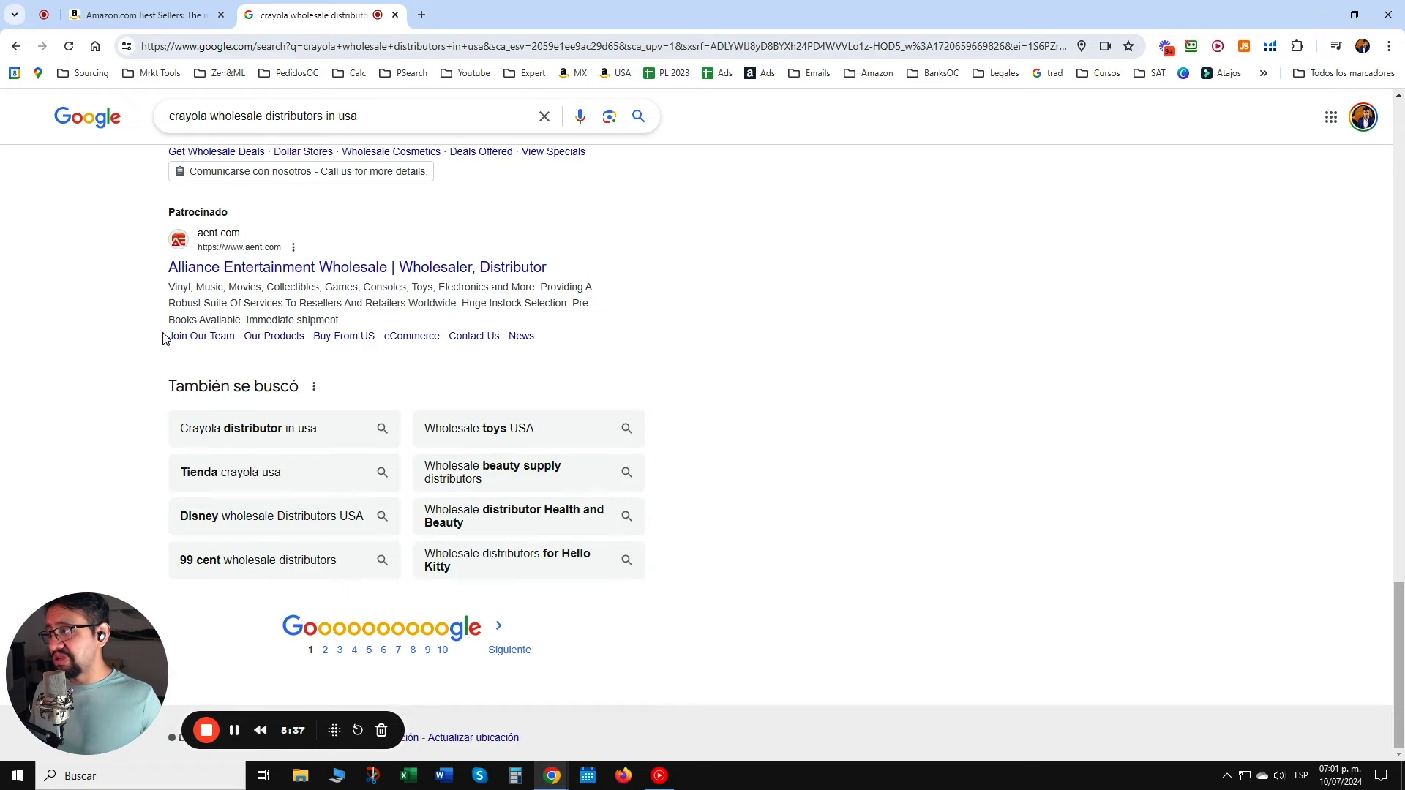
scroll(164, 337, "up", 13)
scroll(164, 338, "up", 7)
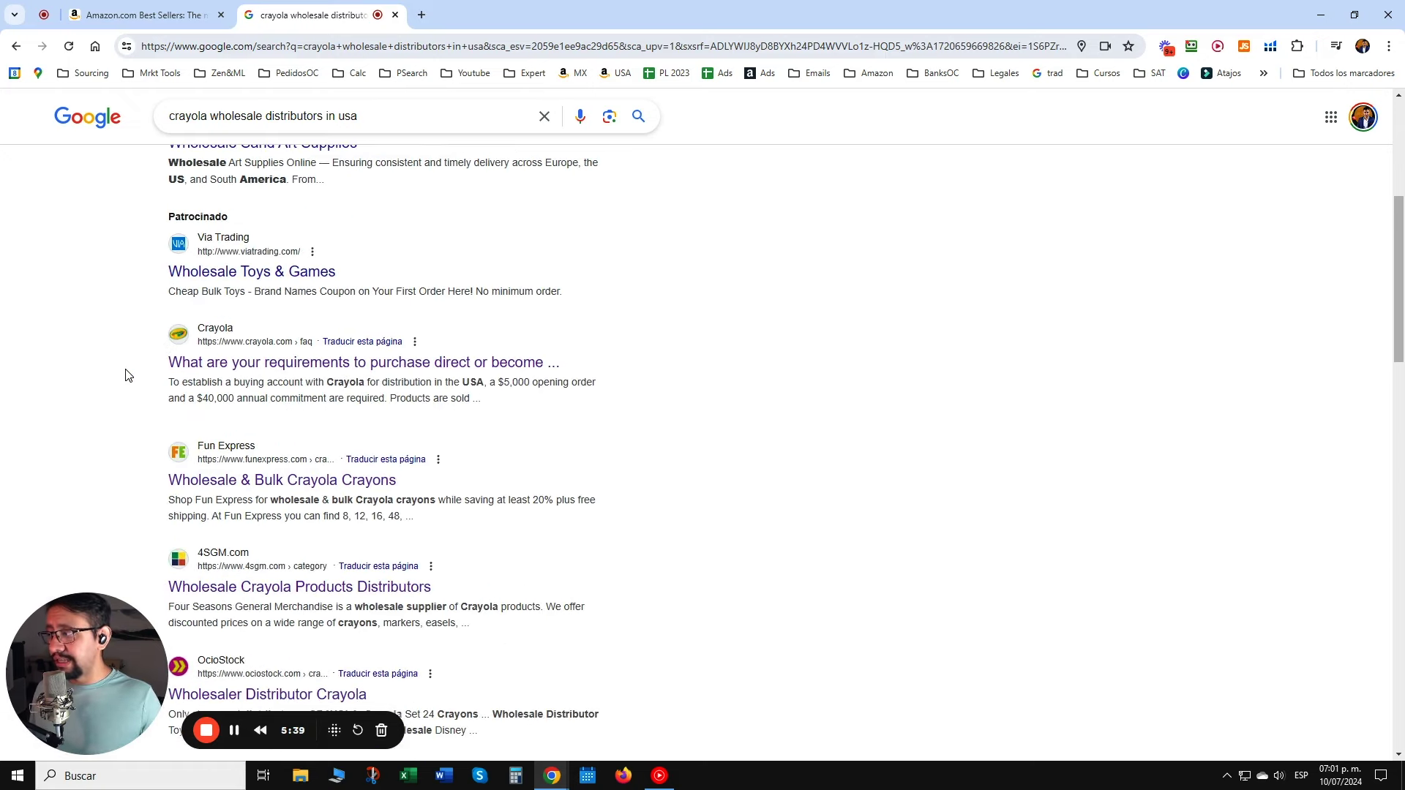
Examine the sponsored wholesale listings among the first results, including the Entertainment Earth description.
left_click_drag(129, 625, 1321, 676)
scroll(657, 470, "up", 5)
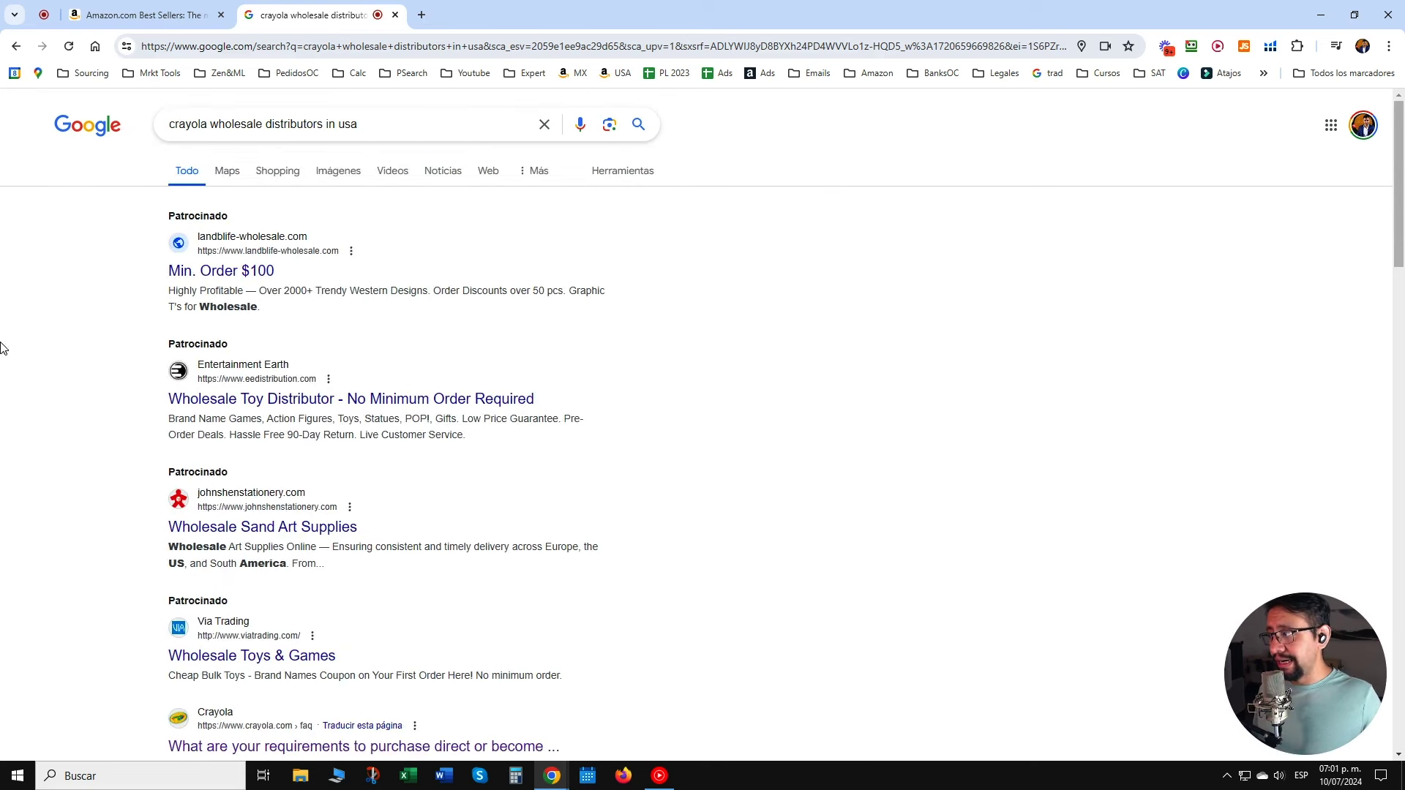
scroll(3, 344, "down", 3)
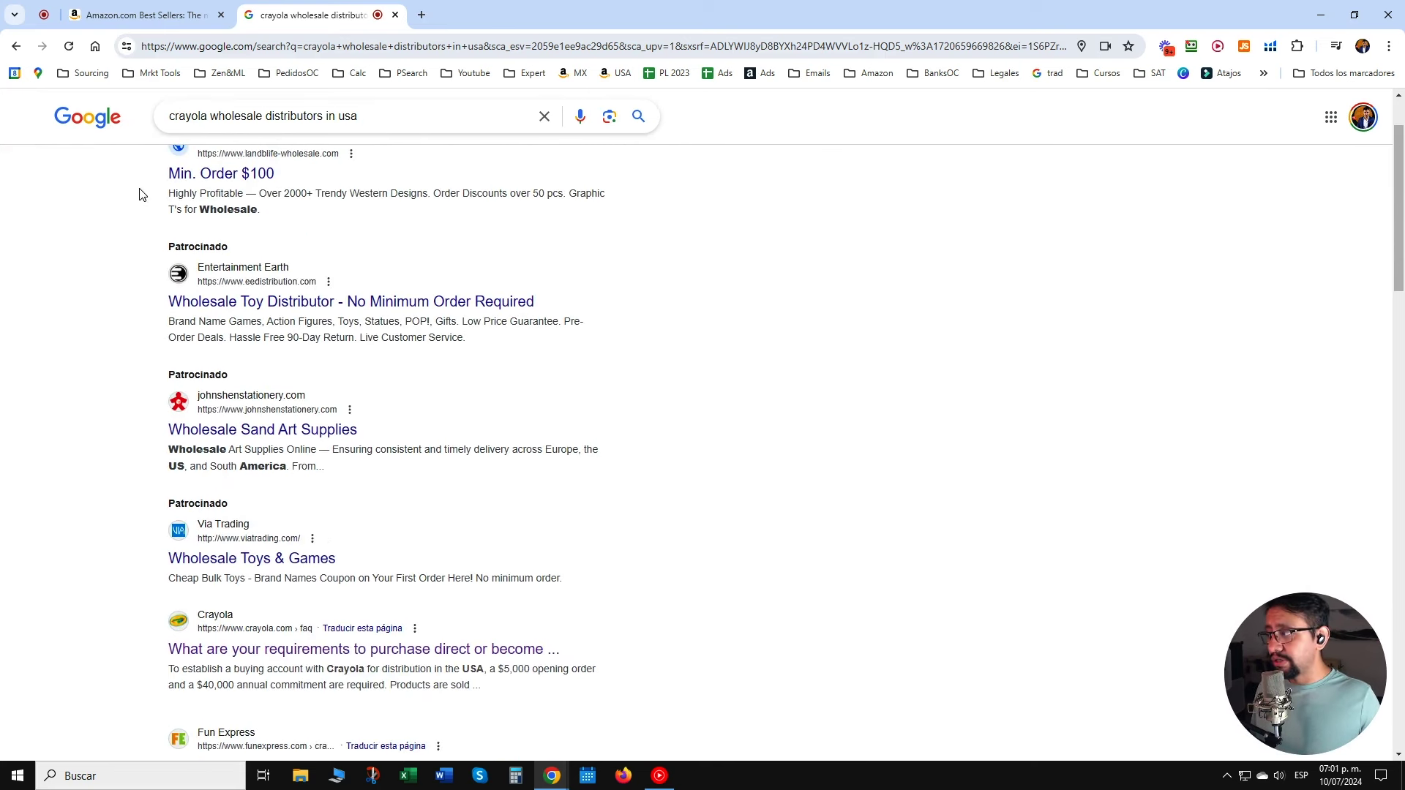
scroll(150, 270, "up", 3)
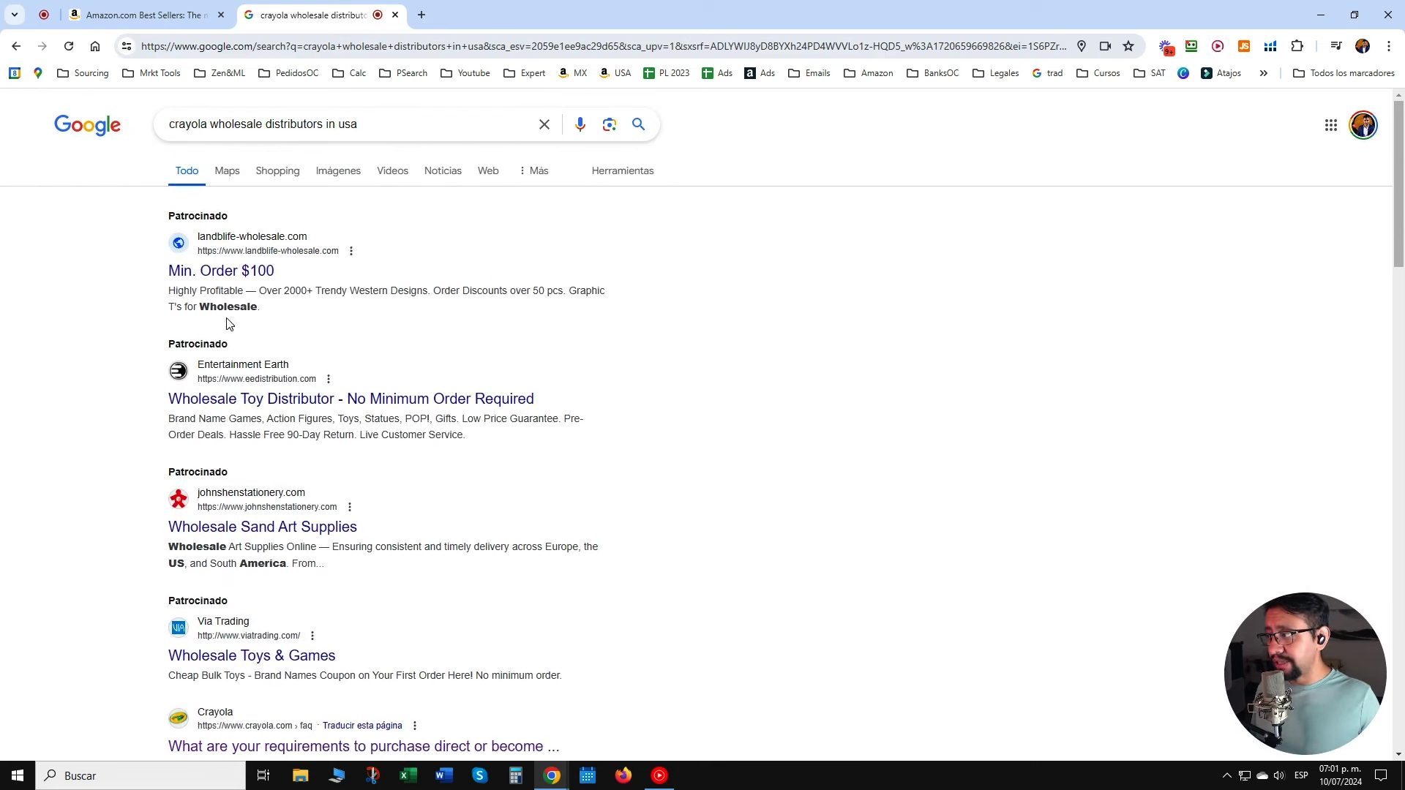
double_click(223, 307)
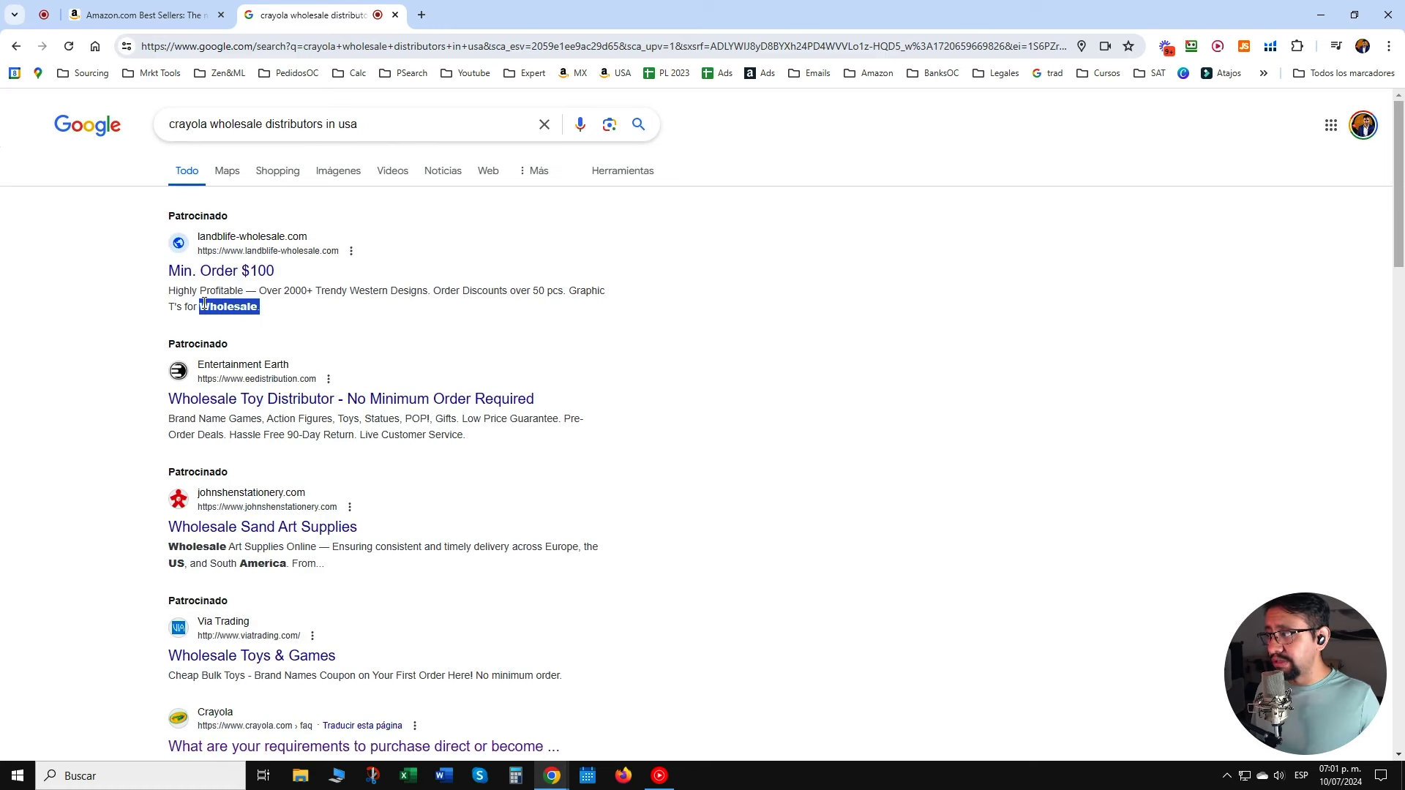
left_click(61, 319)
scroll(61, 318, "down", 1)
left_click_drag(91, 323, 516, 330)
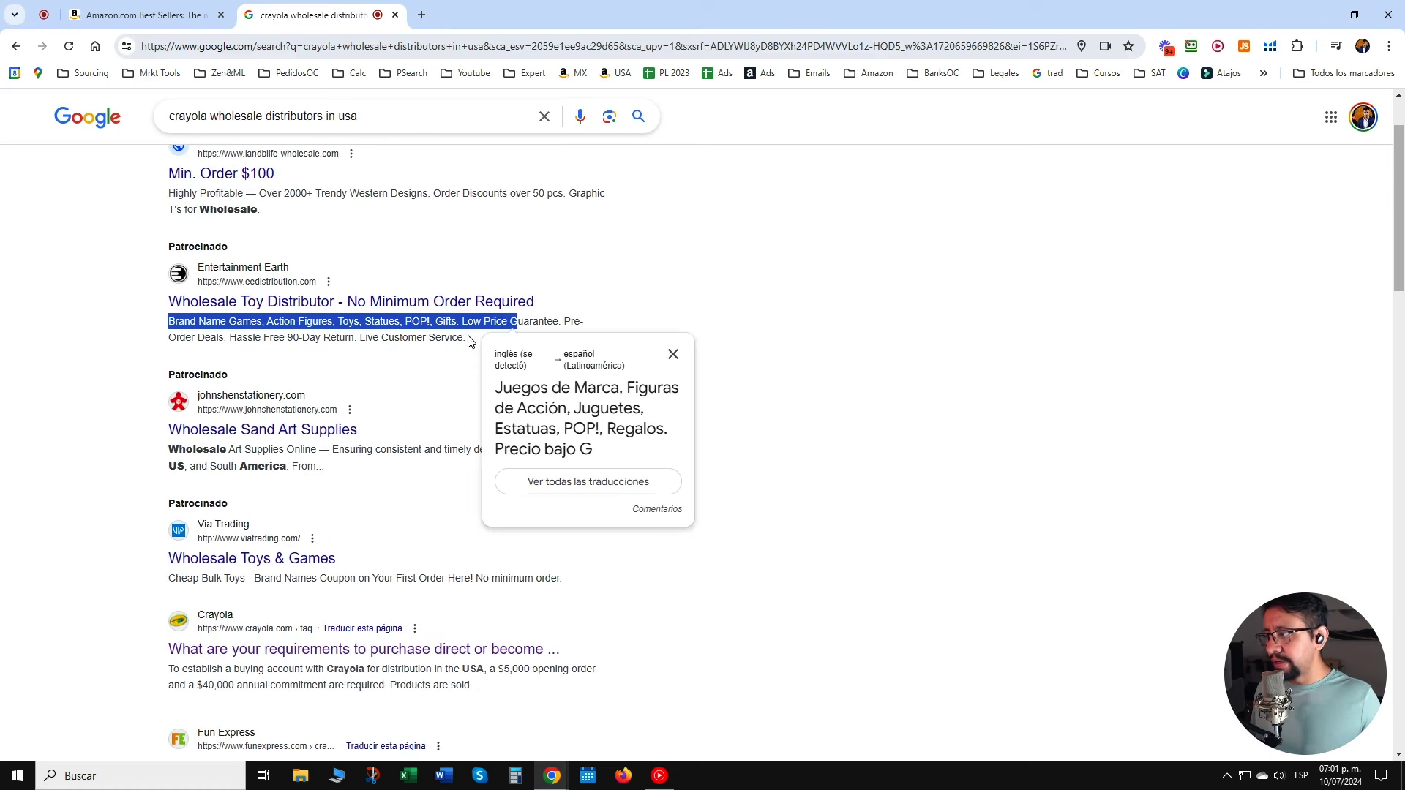
left_click(3, 314)
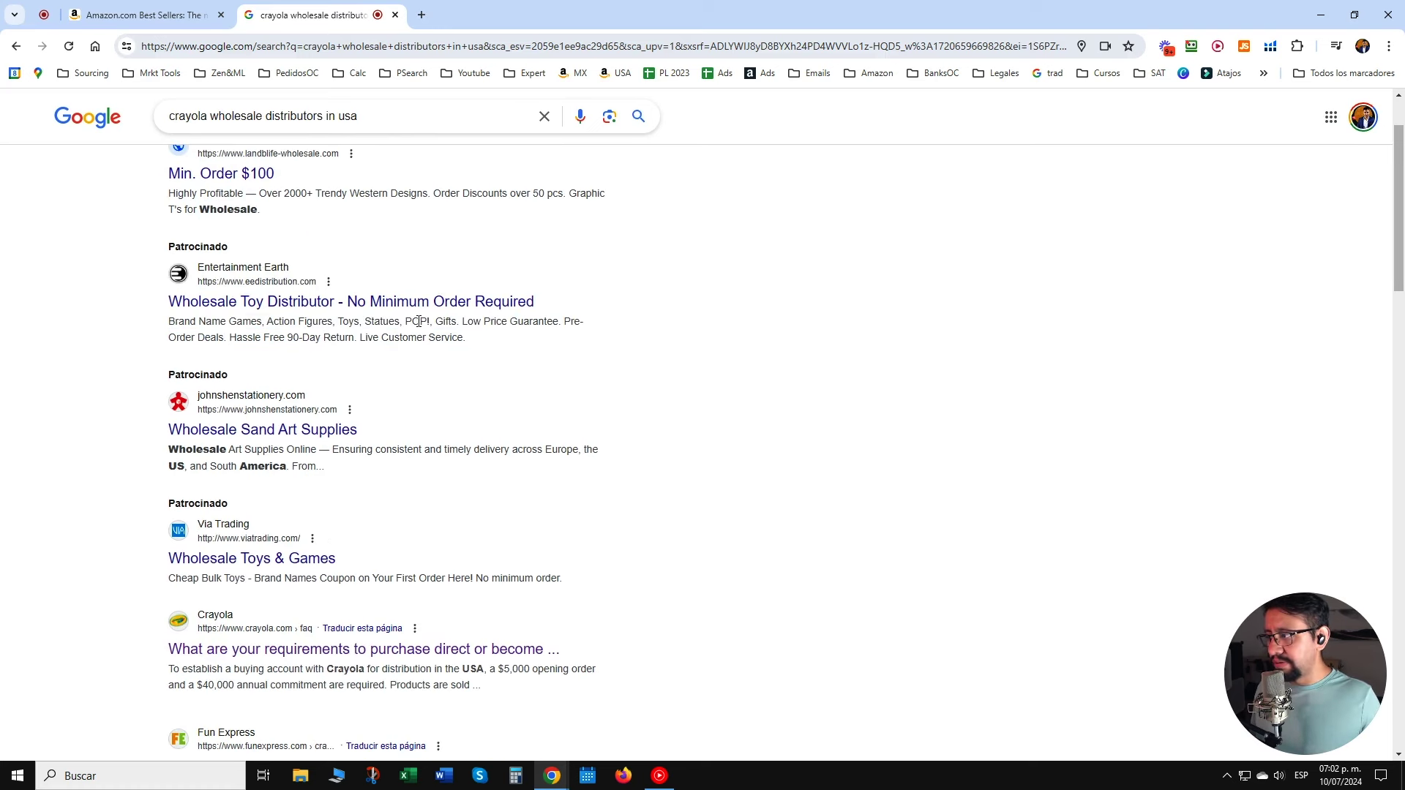
Open the distributor results from Entertainment Earth down to OcioStock in separate background tabs.
middle_click(215, 306)
middle_click(266, 423)
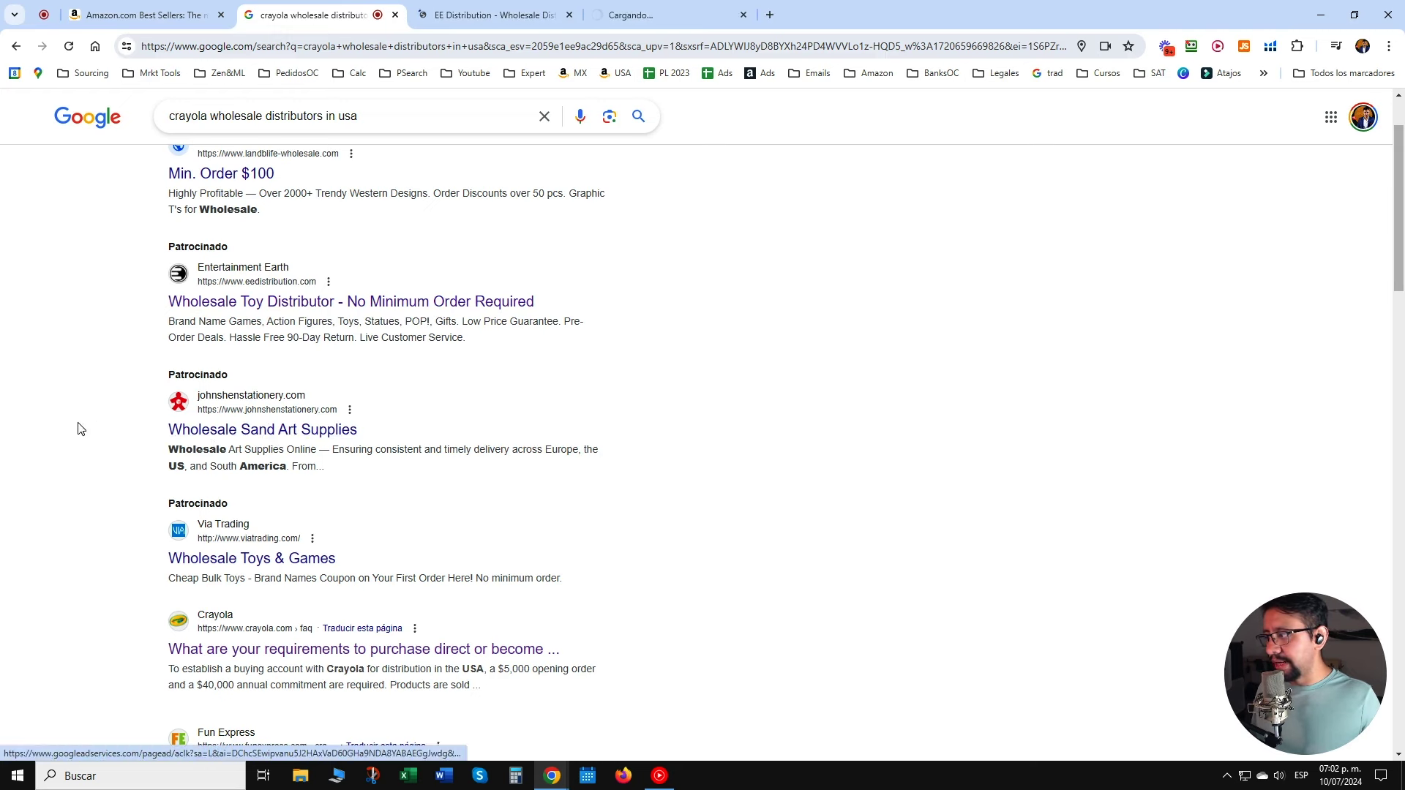
scroll(204, 456, "down", 1)
middle_click(205, 458)
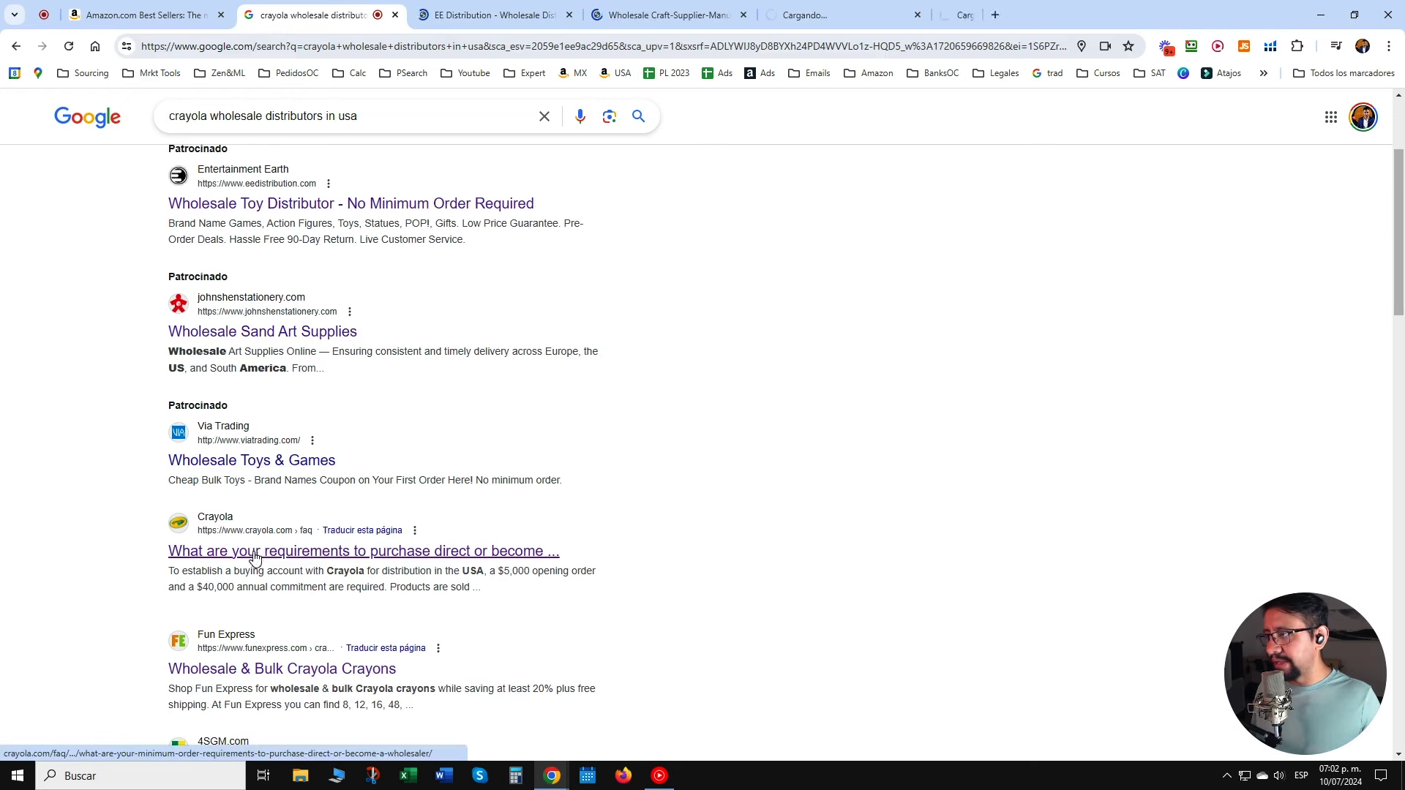
scroll(254, 558, "down", 2)
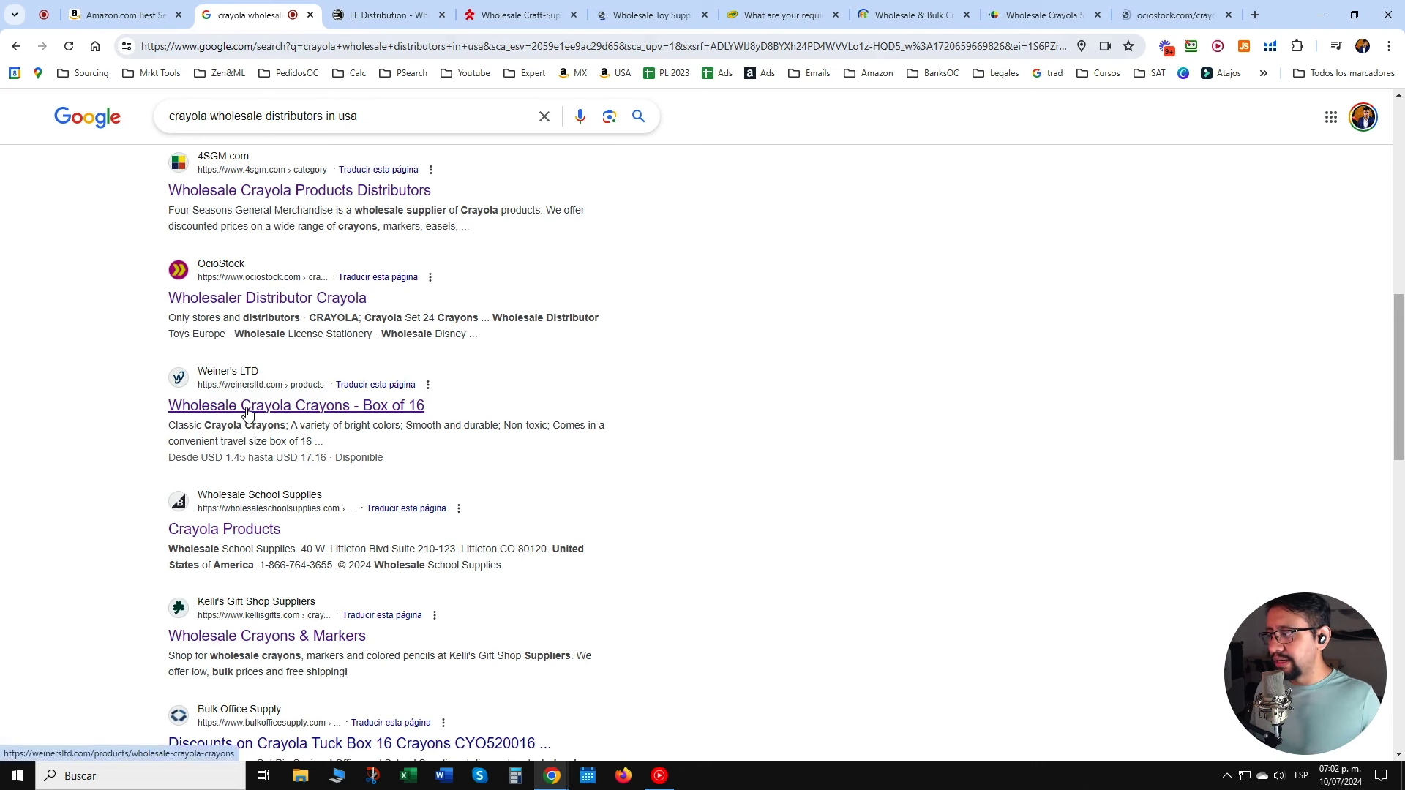
Open the remaining distributor results, from Weiner's LTD down to Alliance Entertainment Wholesale, in separate background tabs.
middle_click(248, 413)
middle_click(244, 540)
scroll(117, 473, "down", 3)
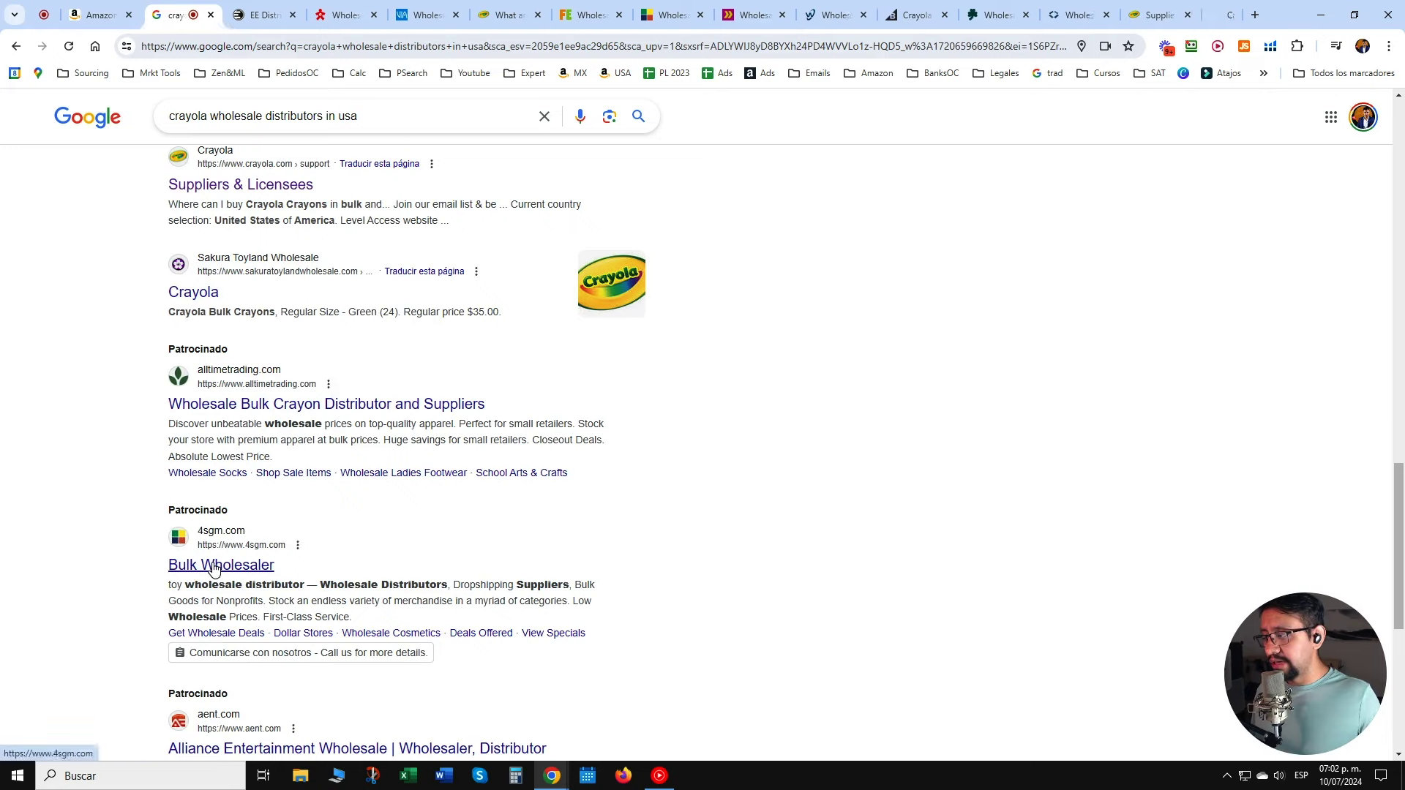
scroll(168, 541, "down", 3)
middle_click(262, 557)
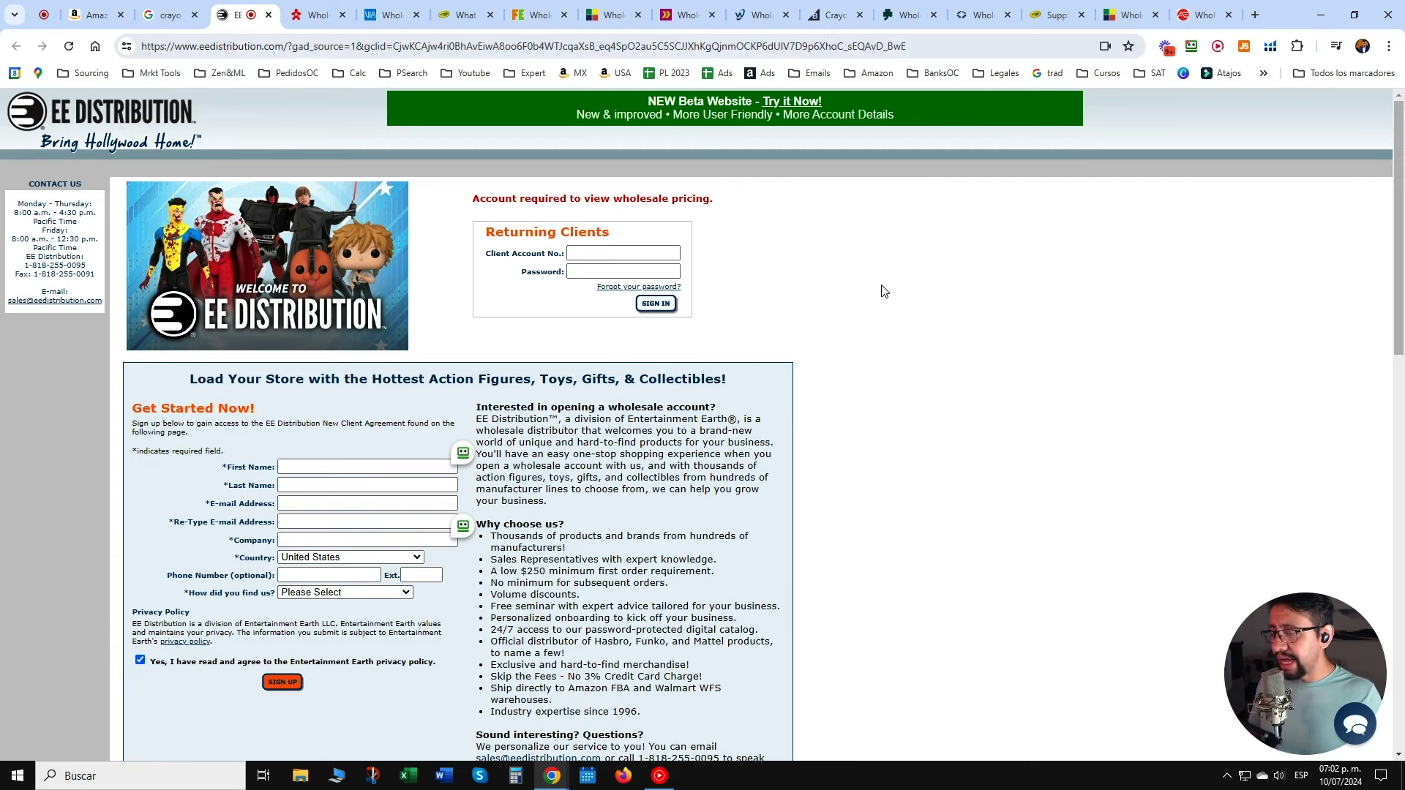
Open the bookmarked Hoja arbitrage spreadsheet in a new tab and show its Wholesale sheet.
left_click(1255, 15)
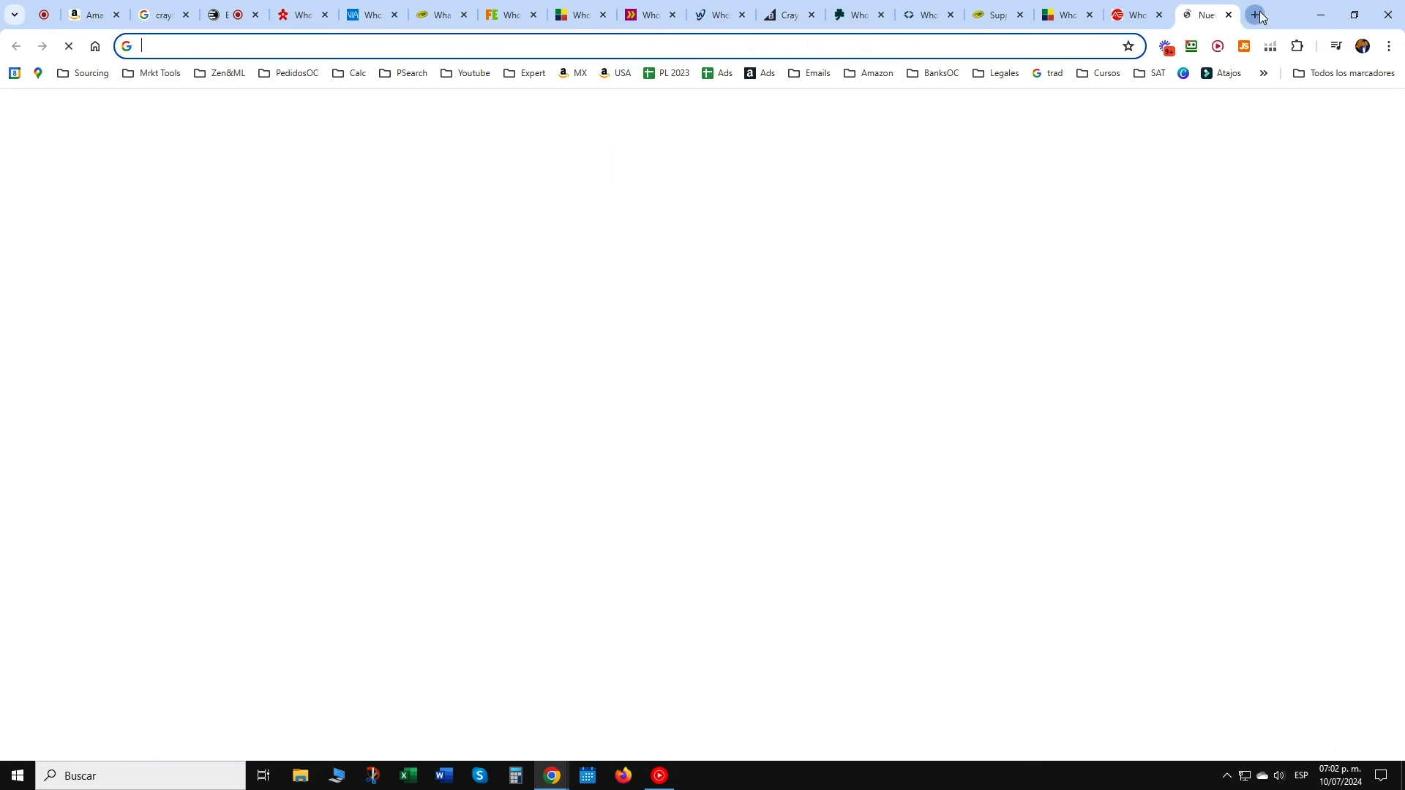
left_click(462, 76)
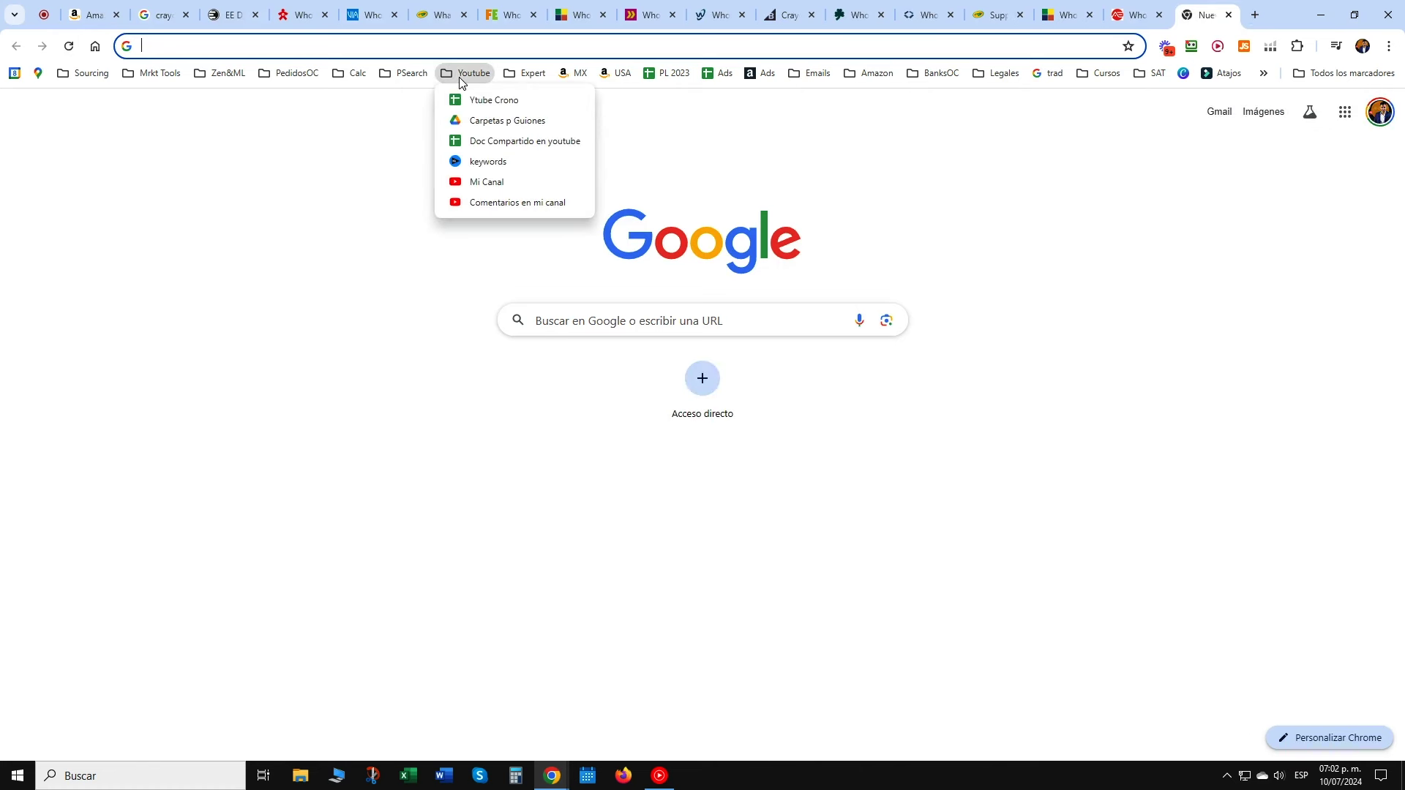
mouse_move(531, 79)
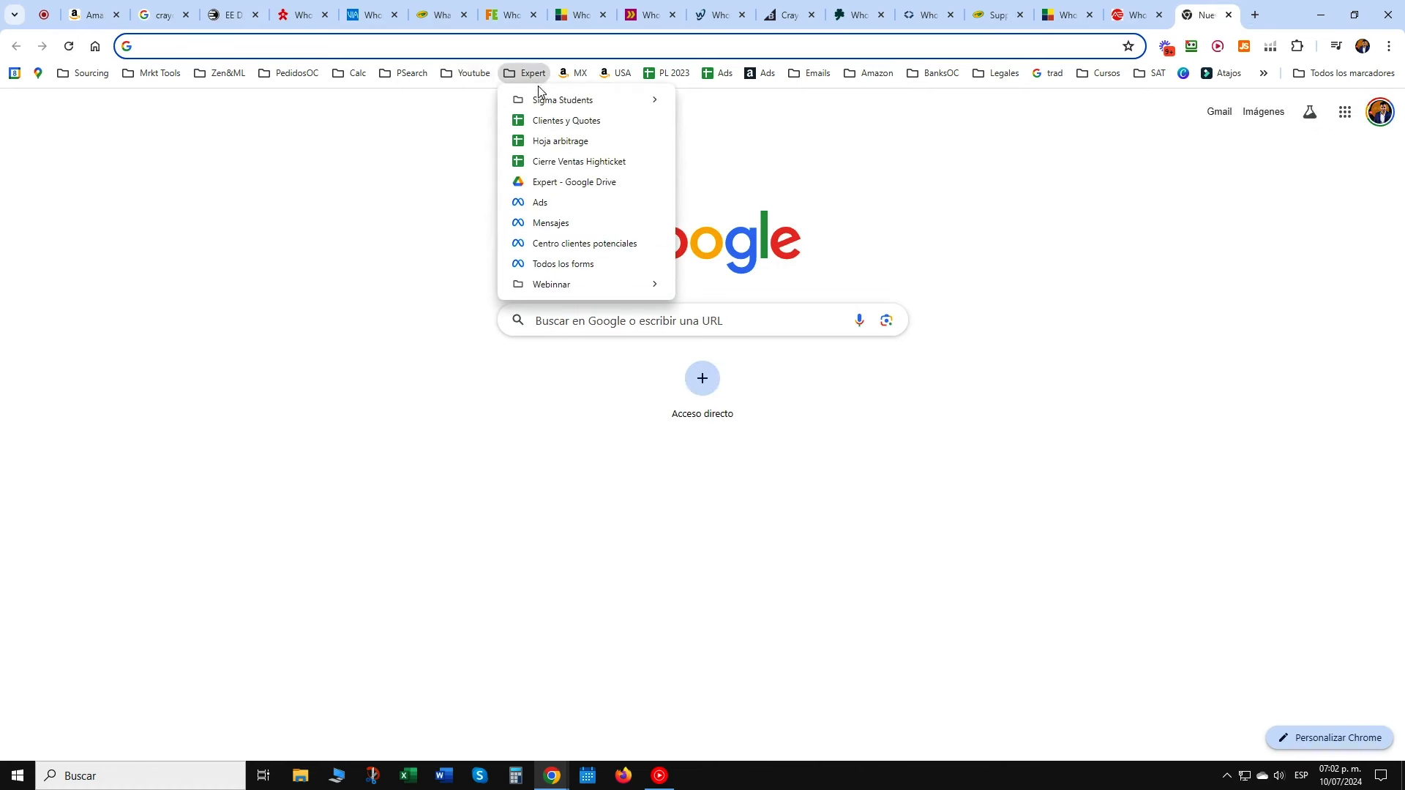
left_click(548, 140)
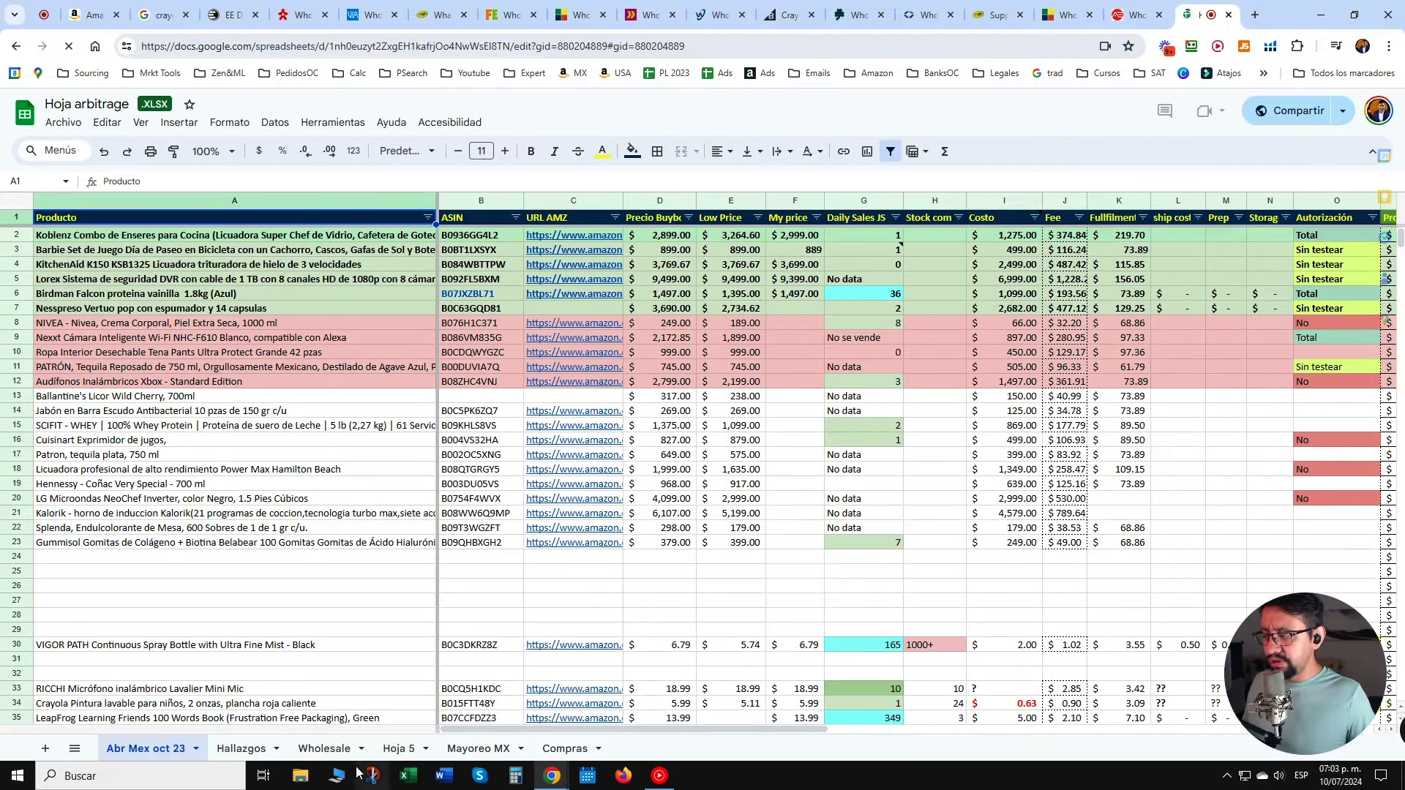
left_click(326, 754)
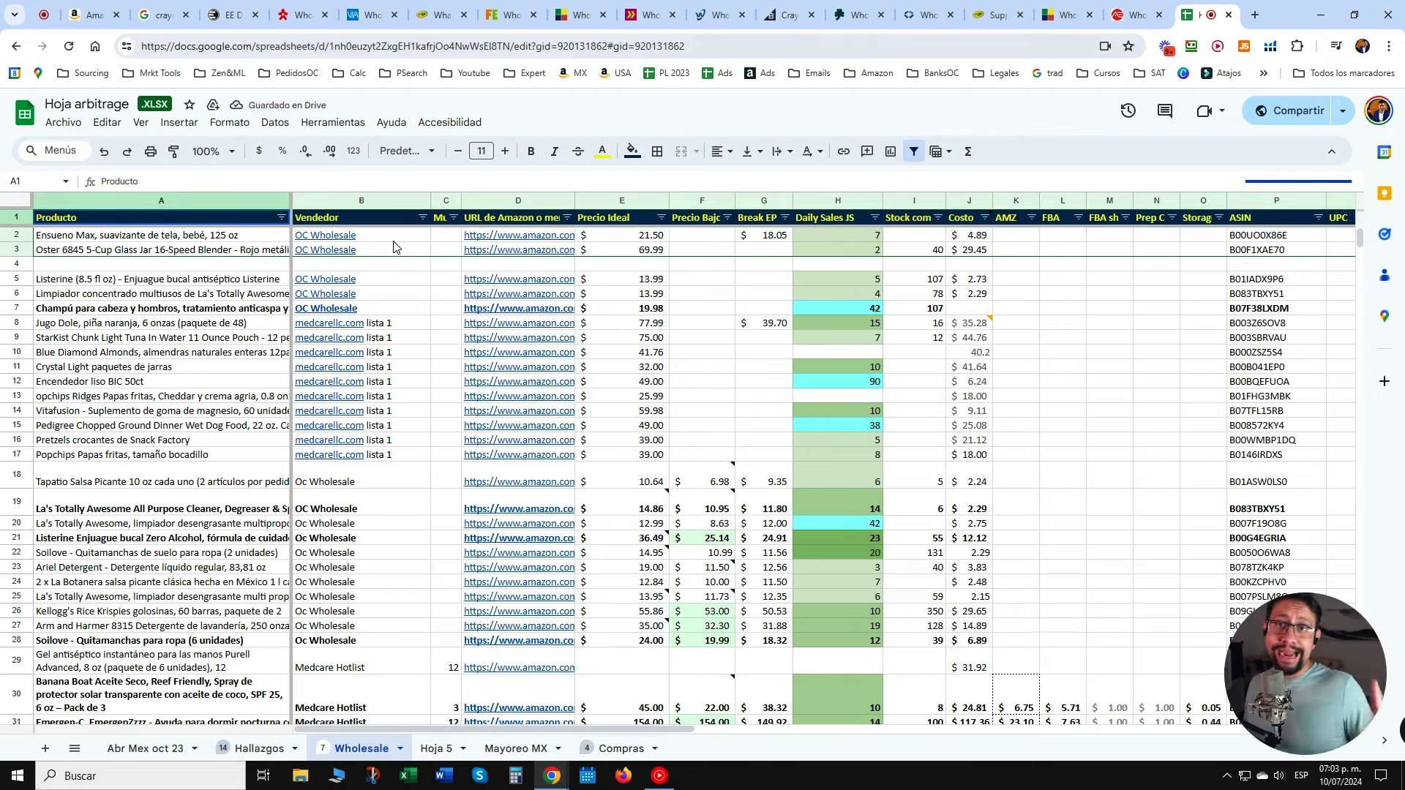
Examine the Vendedor column of the Wholesale sheet, from the product suppliers down to the supplier contact log.
left_click(394, 242)
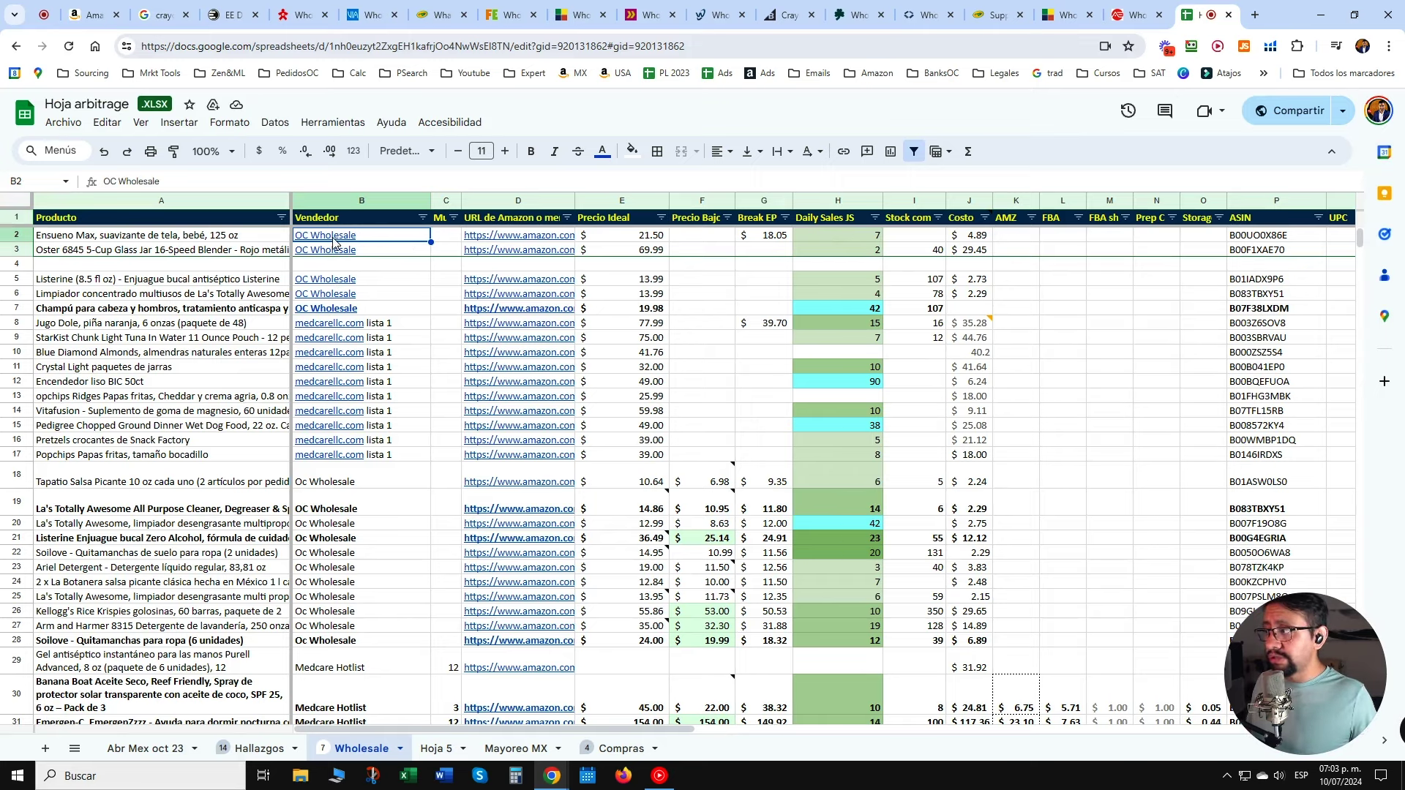
left_click(330, 328)
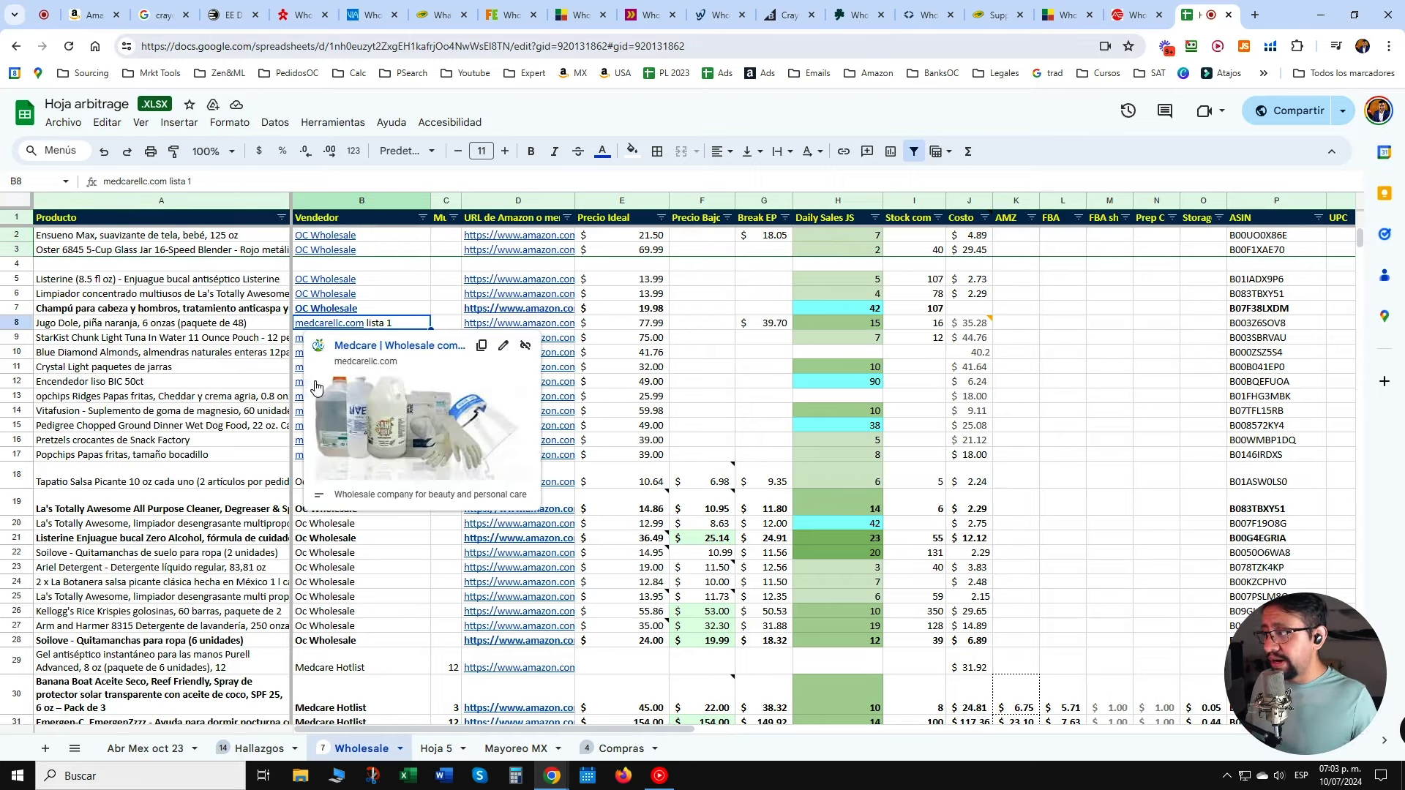
left_click(421, 284)
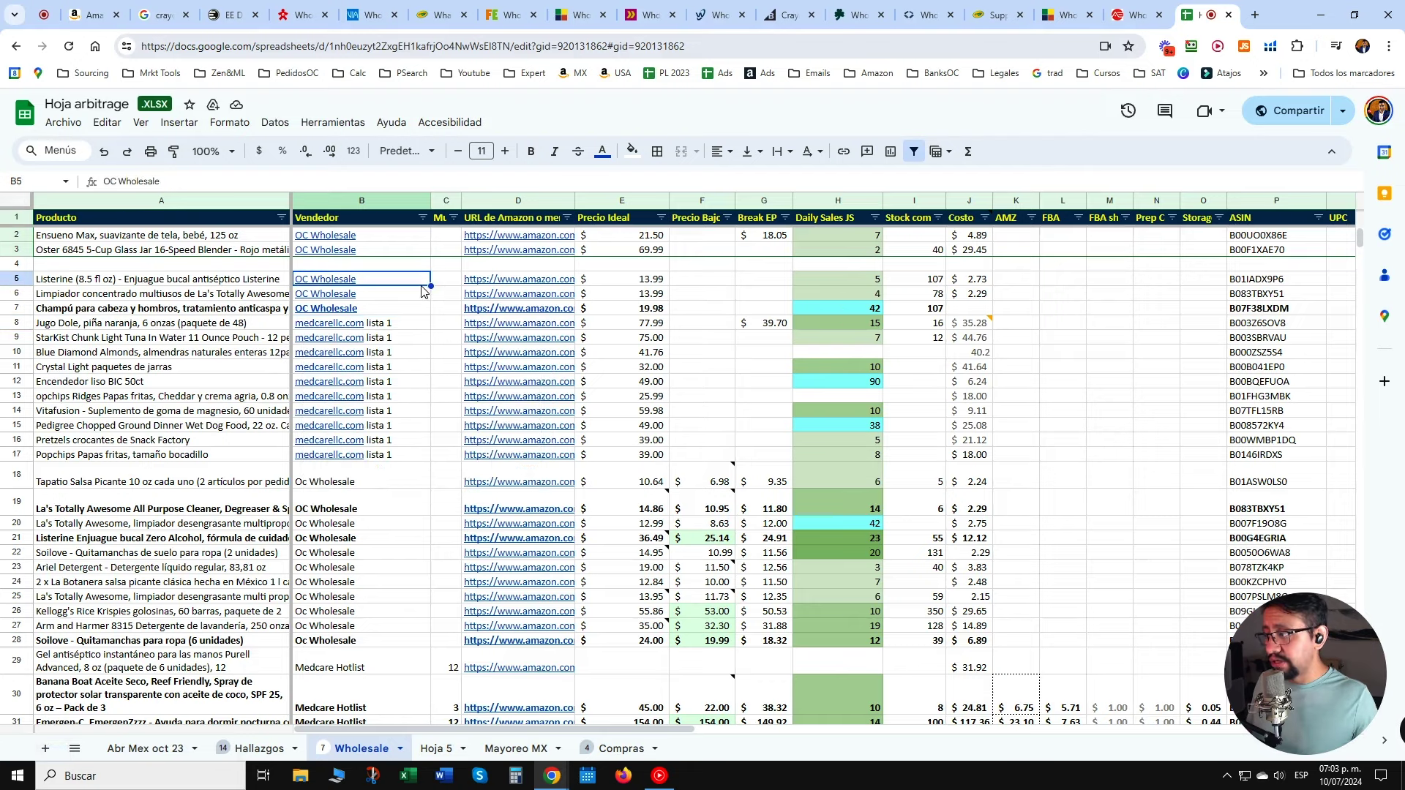
scroll(421, 291, "down", 3)
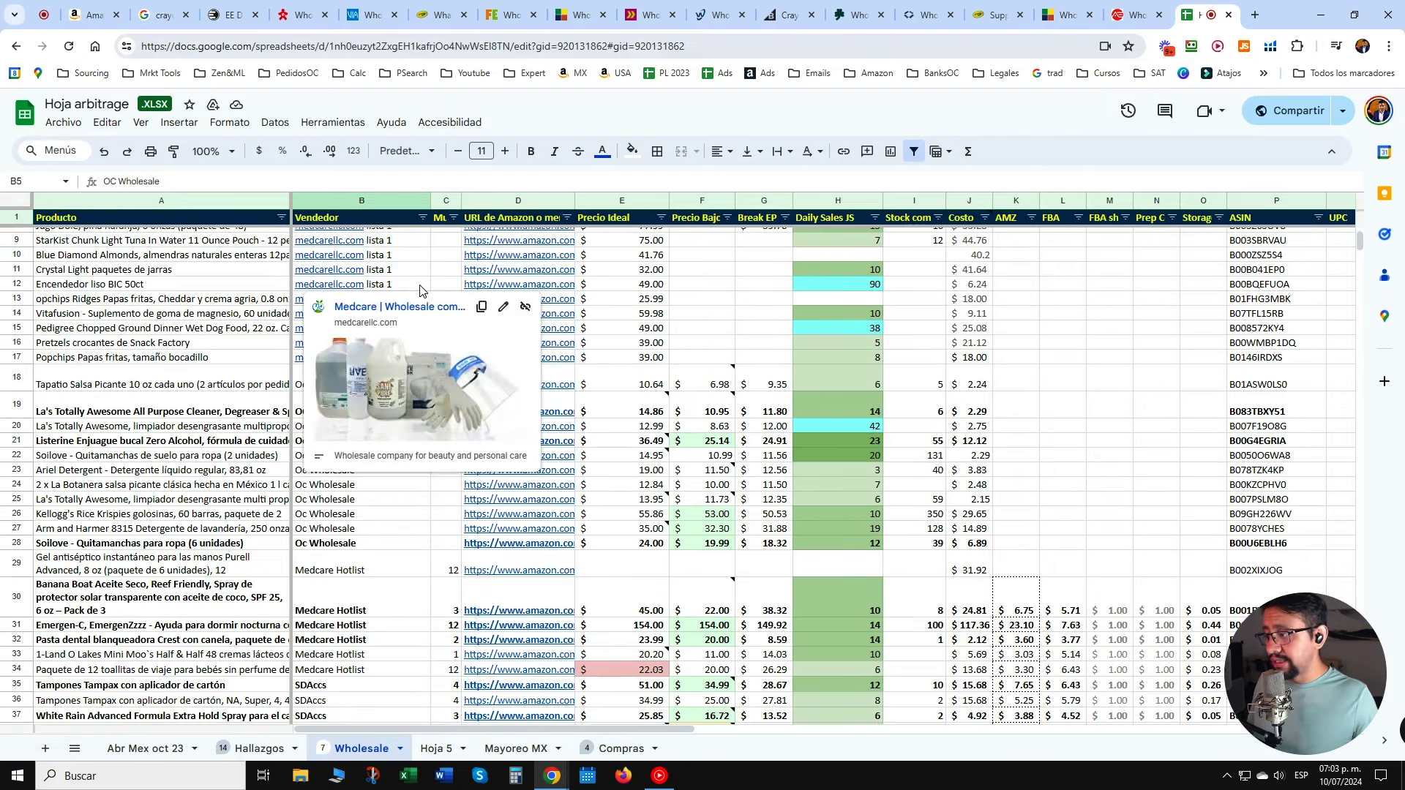
left_click(391, 575)
scroll(395, 383, "up", 3)
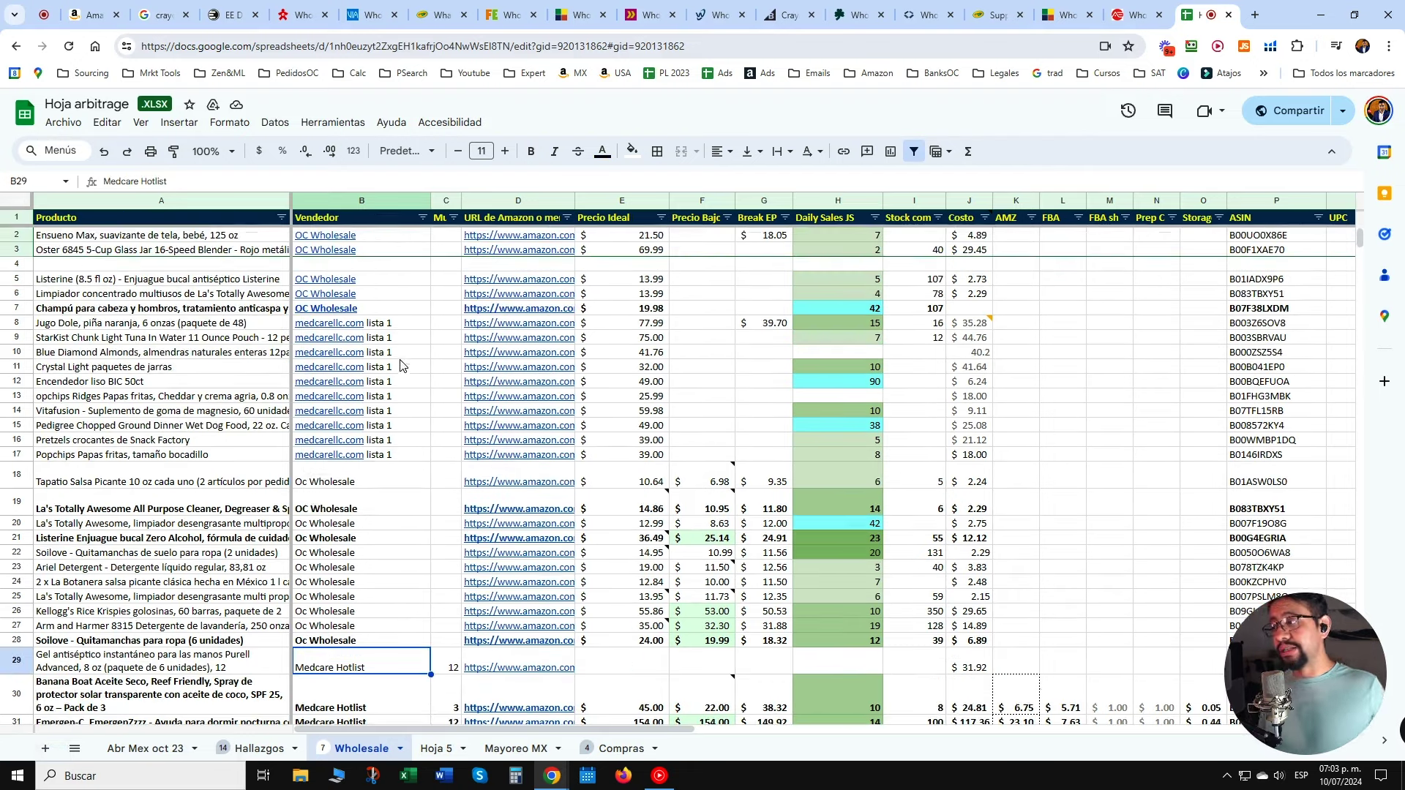
mouse_move(398, 369)
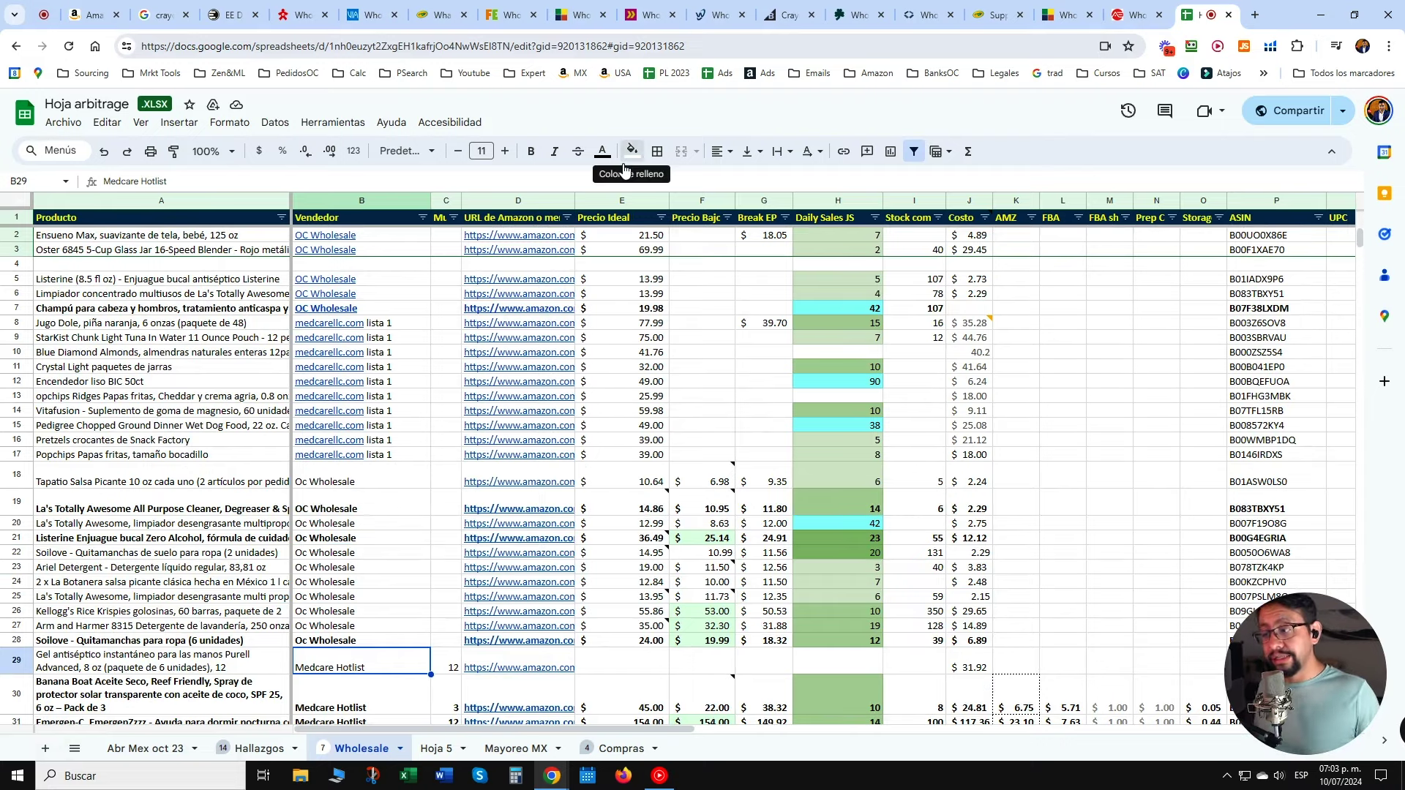
scroll(516, 428, "down", 20)
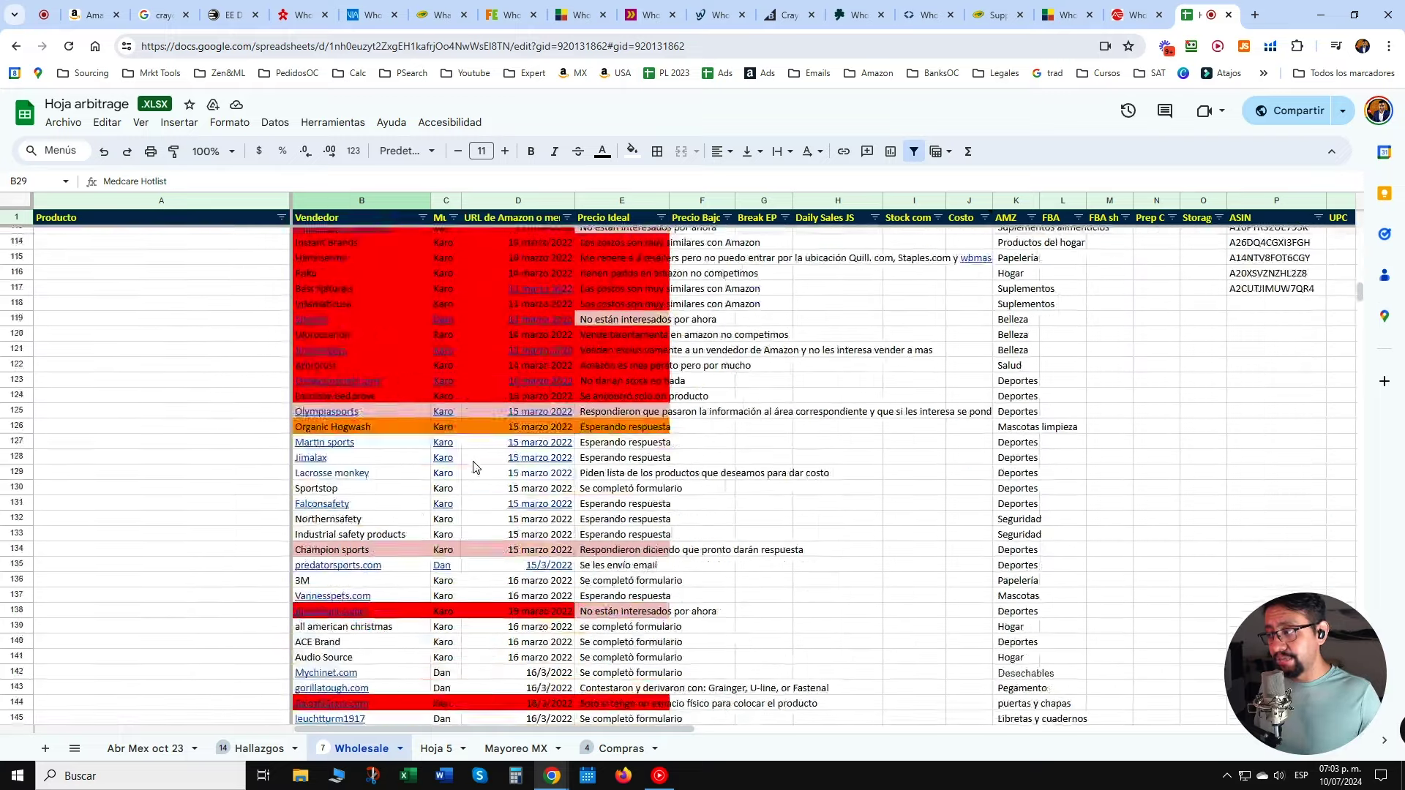
Review the product rows 2 to 20 of the Wholesale sheet and its Producto and Vendedor column headers.
scroll(473, 467, "up", 20)
left_click_drag(73, 235, 1350, 532)
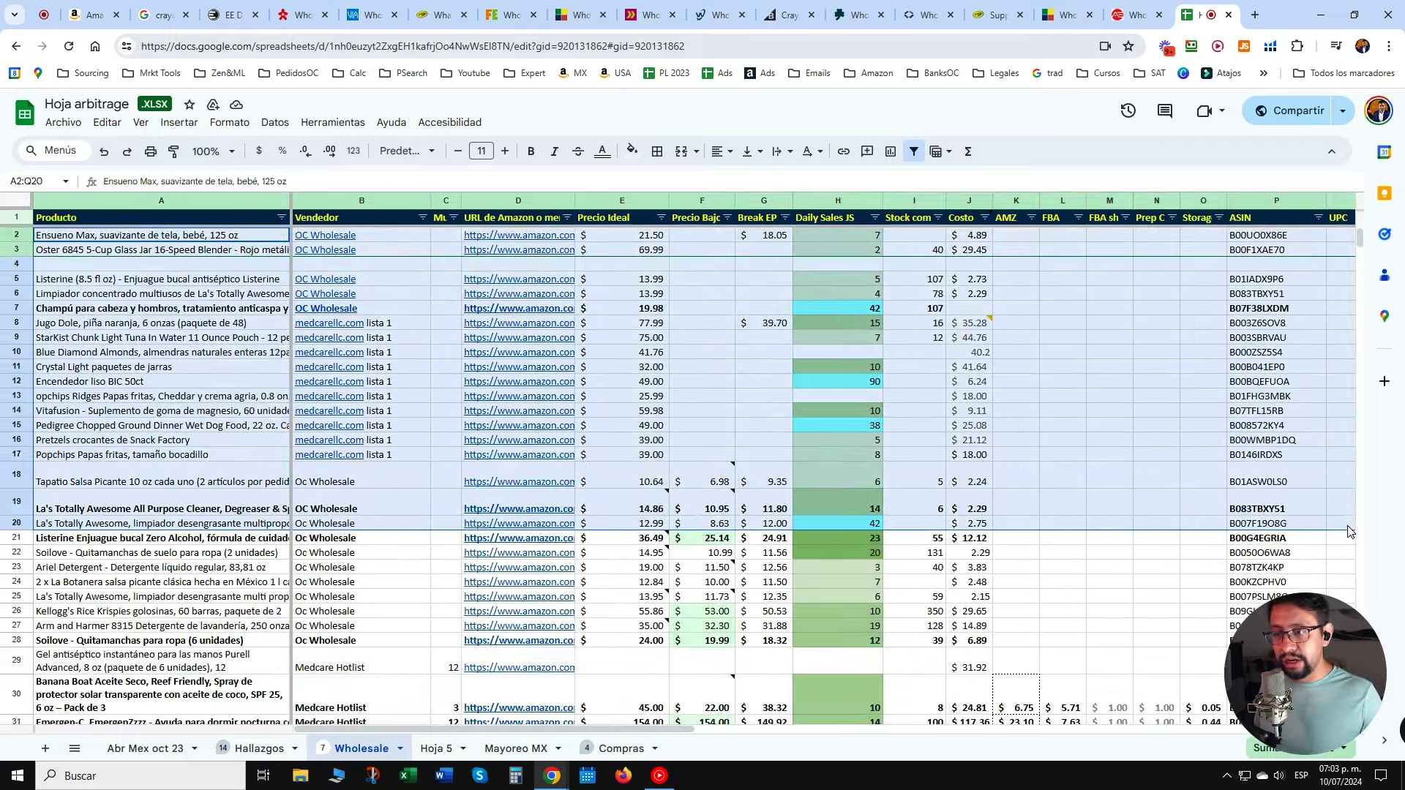
left_click(441, 444)
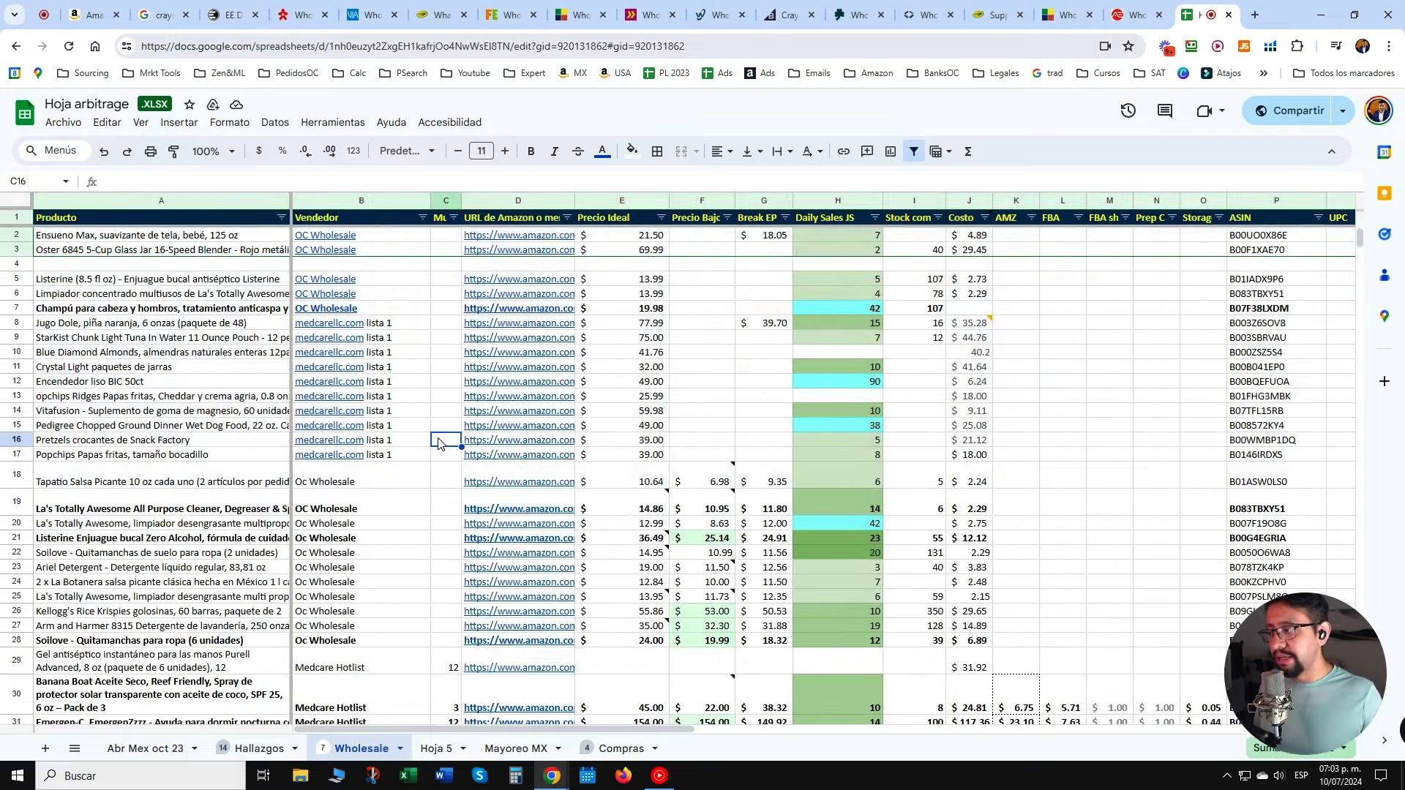
left_click(192, 219)
left_click(364, 219)
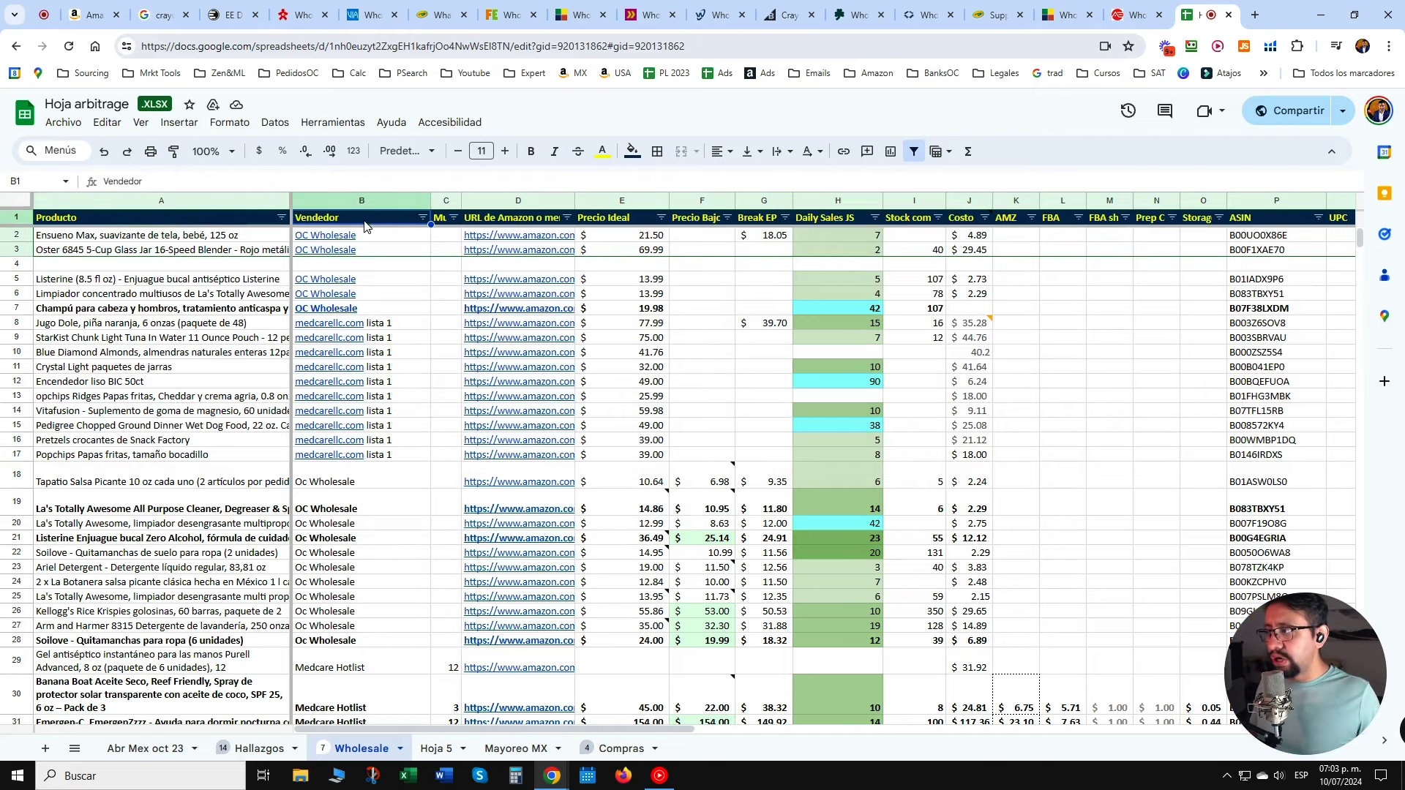
Widen the Multiplier column slightly so that more of its header is readable.
left_click_drag(462, 201, 489, 297)
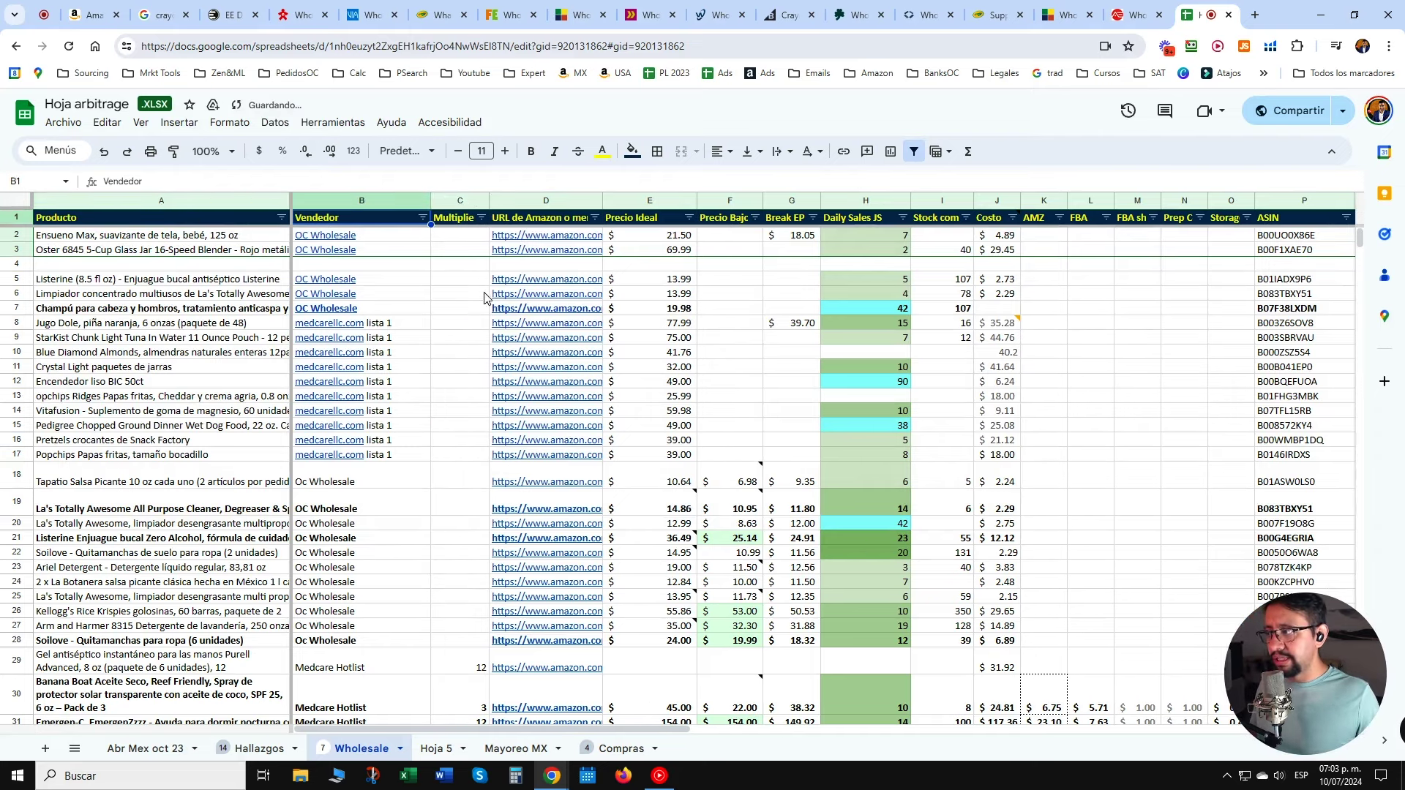
left_click(446, 219)
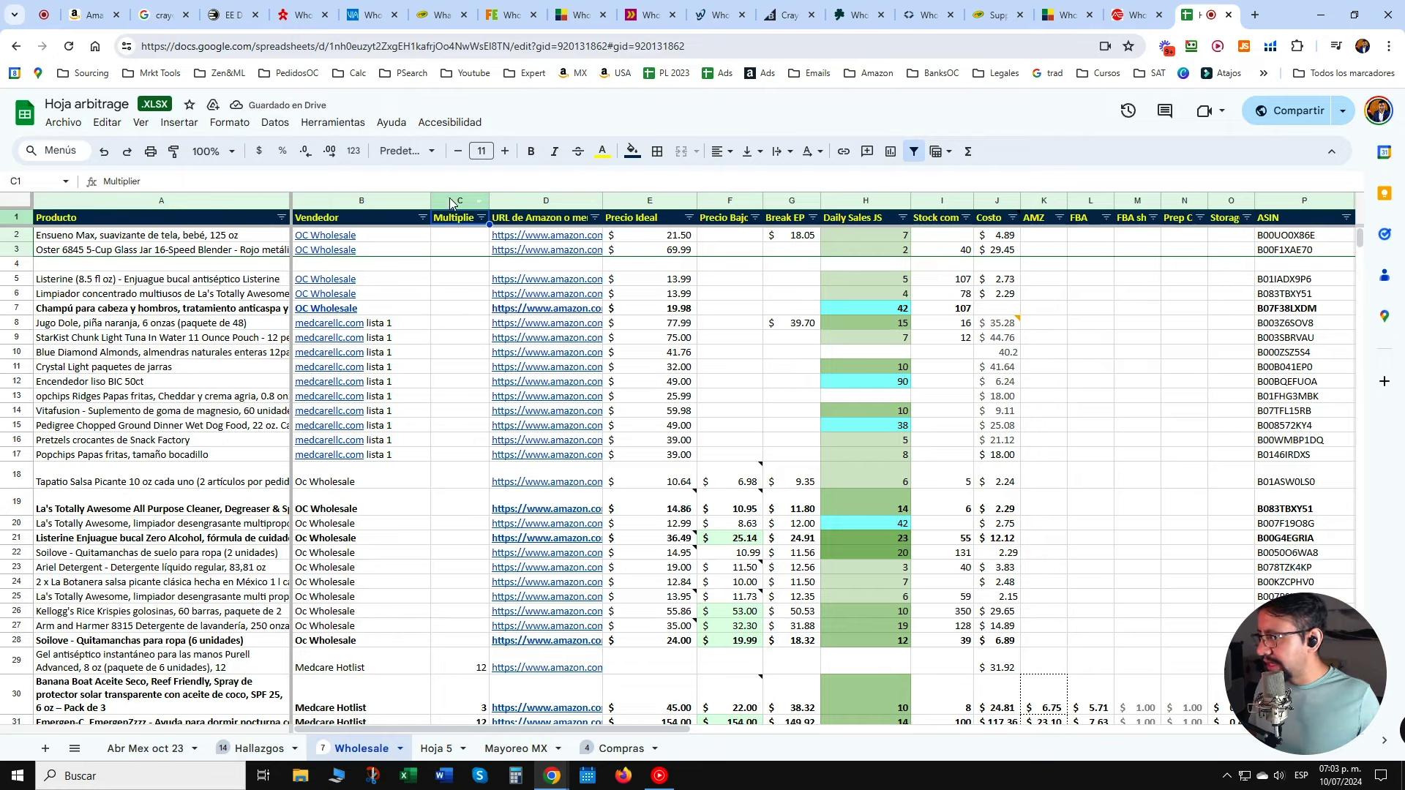
left_click(437, 280)
left_click_drag(489, 200, 474, 201)
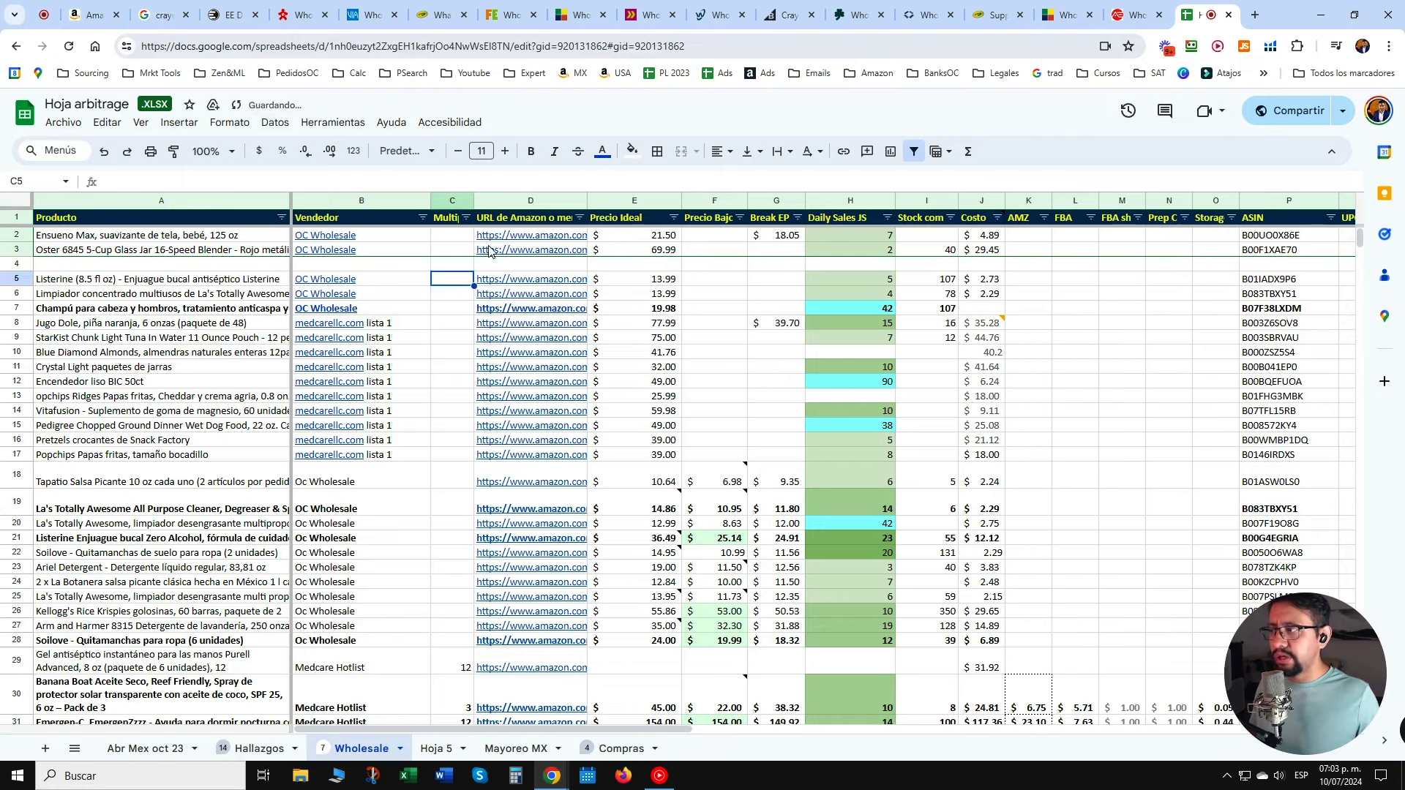
Review the headers from the Amazon URL through Precio Ideal, Precio Bajo and Break EP to Daily Sales JS.
left_click(508, 220)
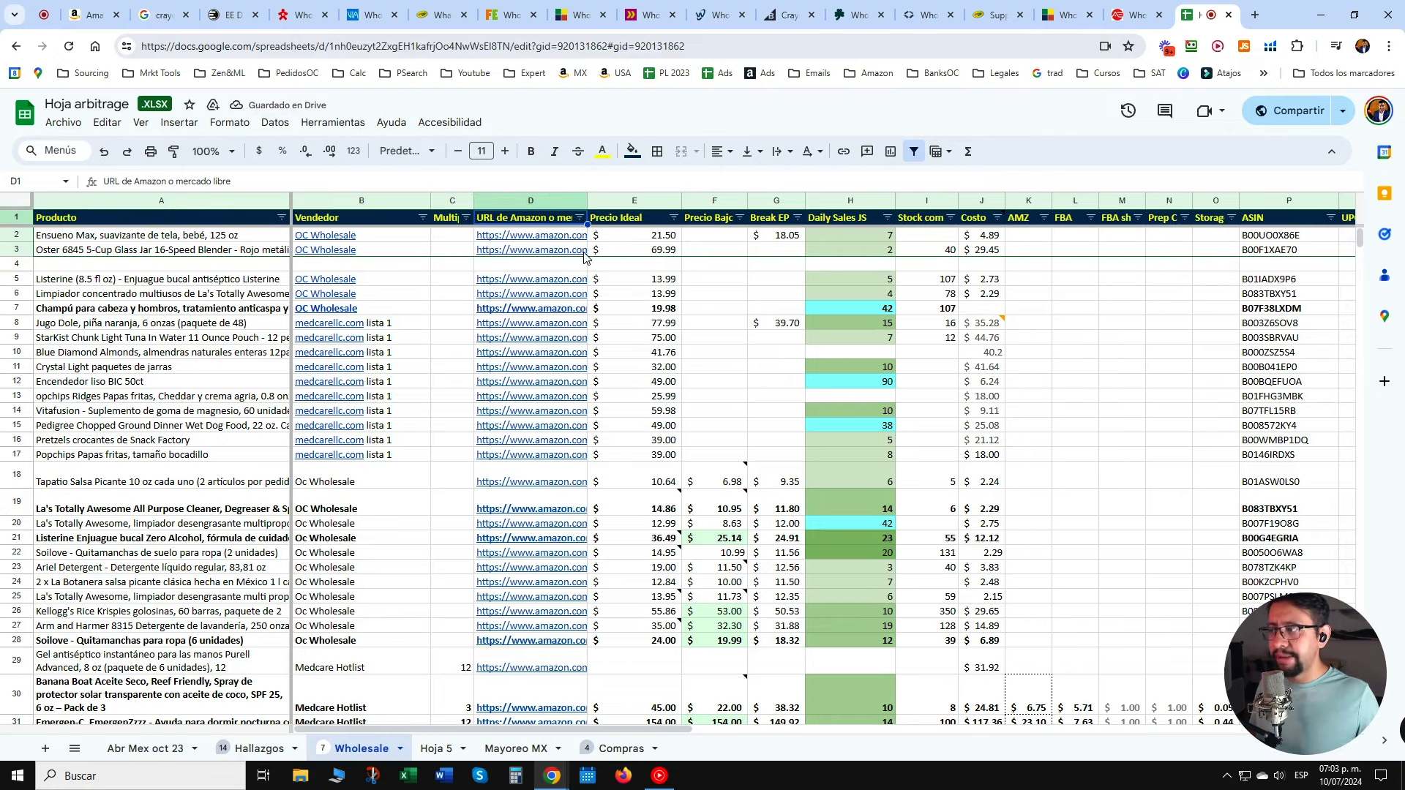
left_click(617, 220)
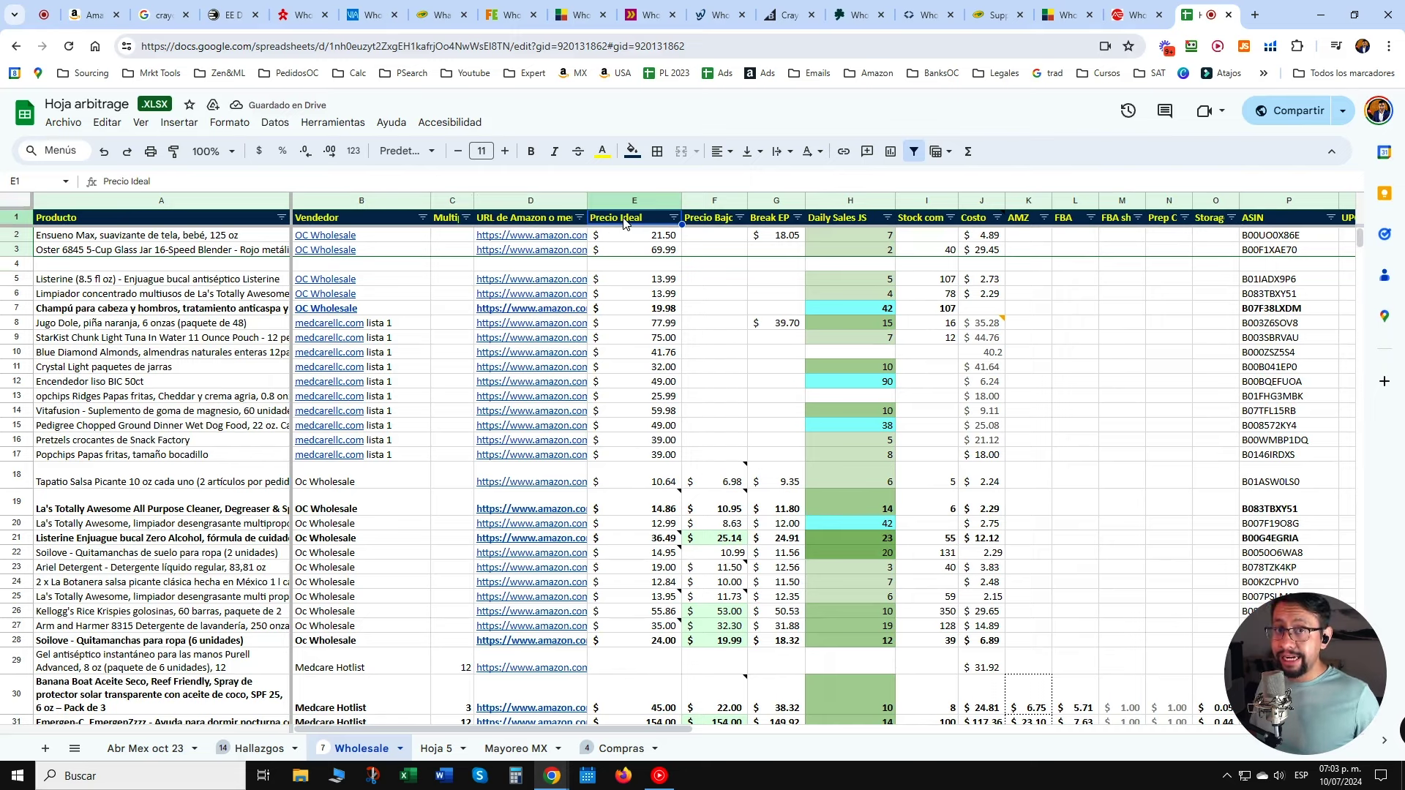
left_click(710, 220)
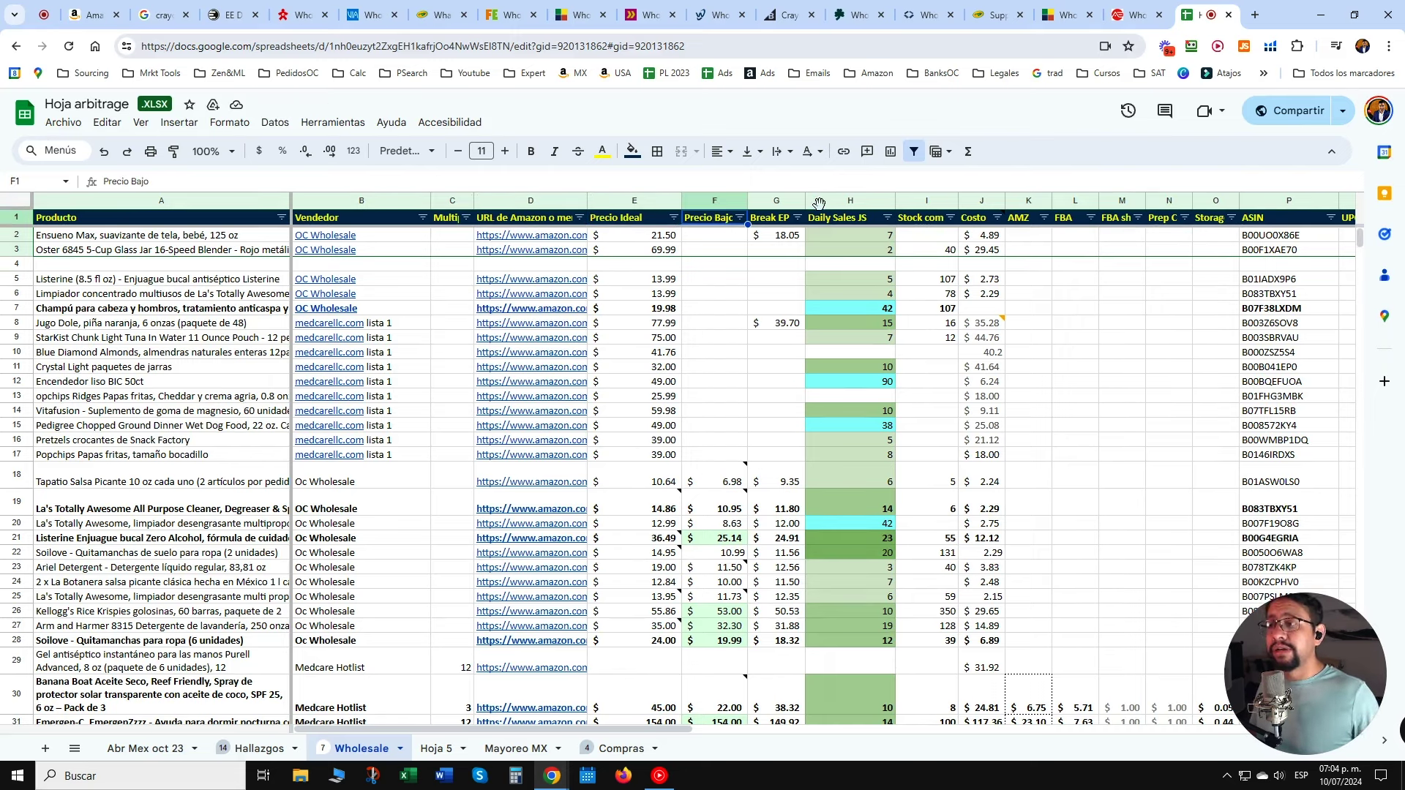
left_click(765, 219)
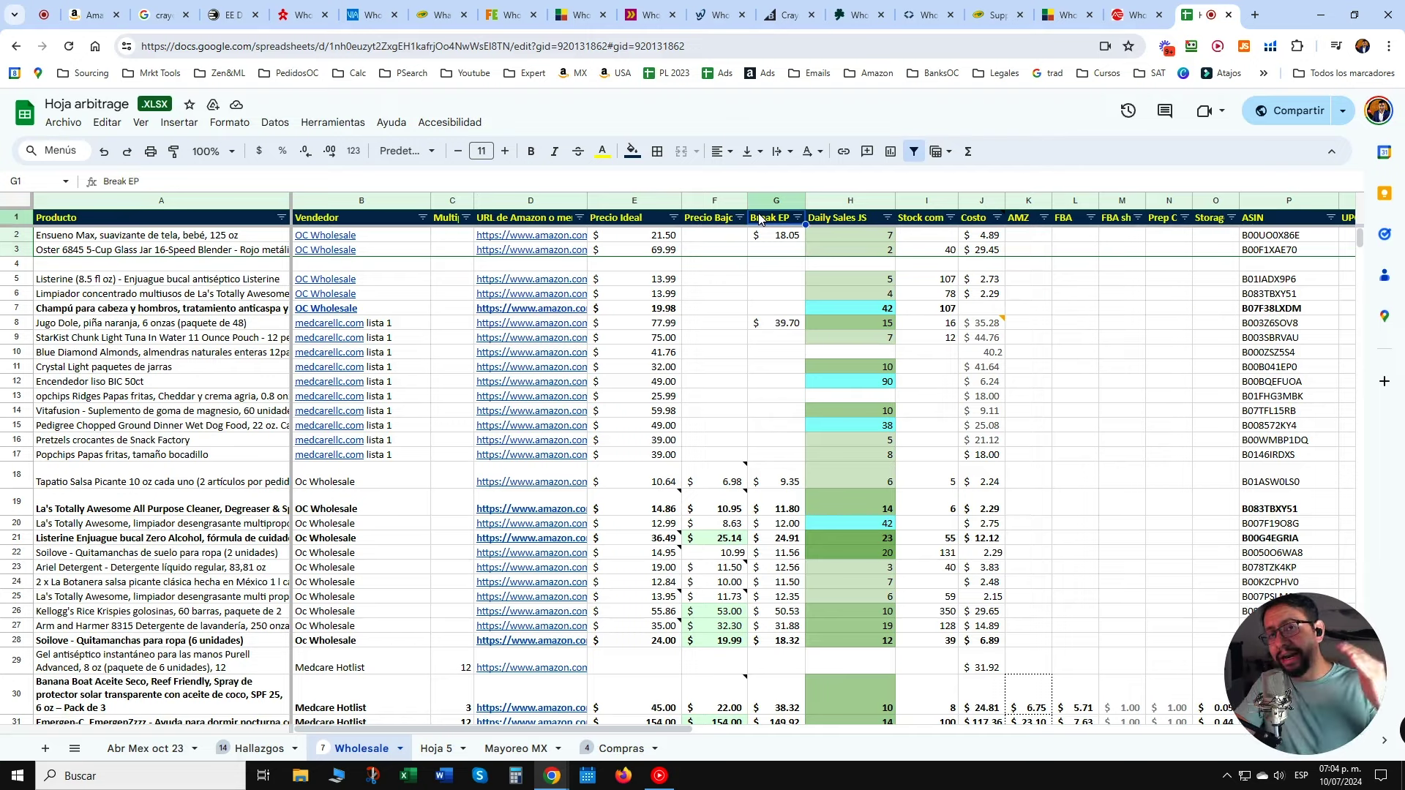
left_click(842, 219)
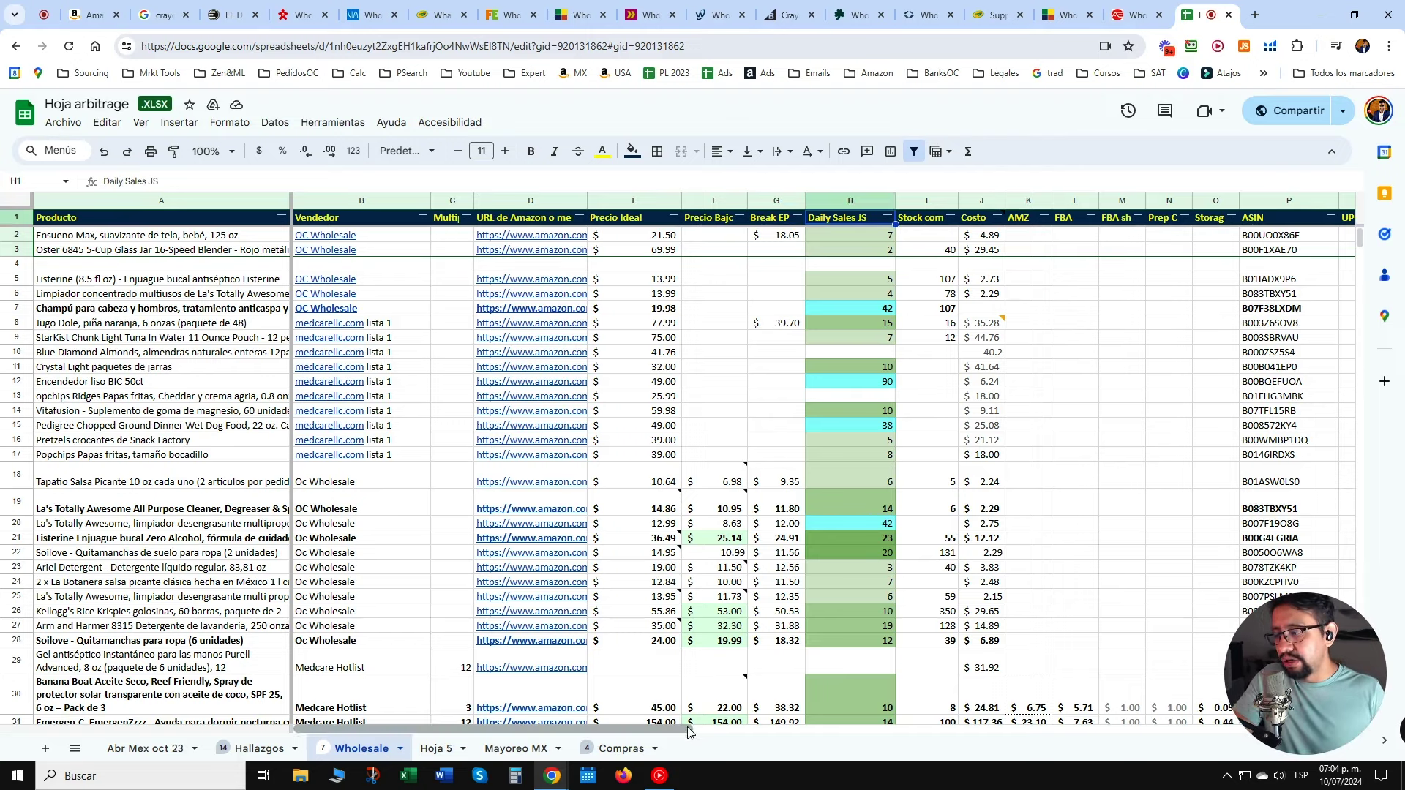
Review the competitor stock, Costo, AMZ and FBA column headers, including the note attached to Costo.
left_click_drag(677, 729, 875, 728)
left_click(412, 219)
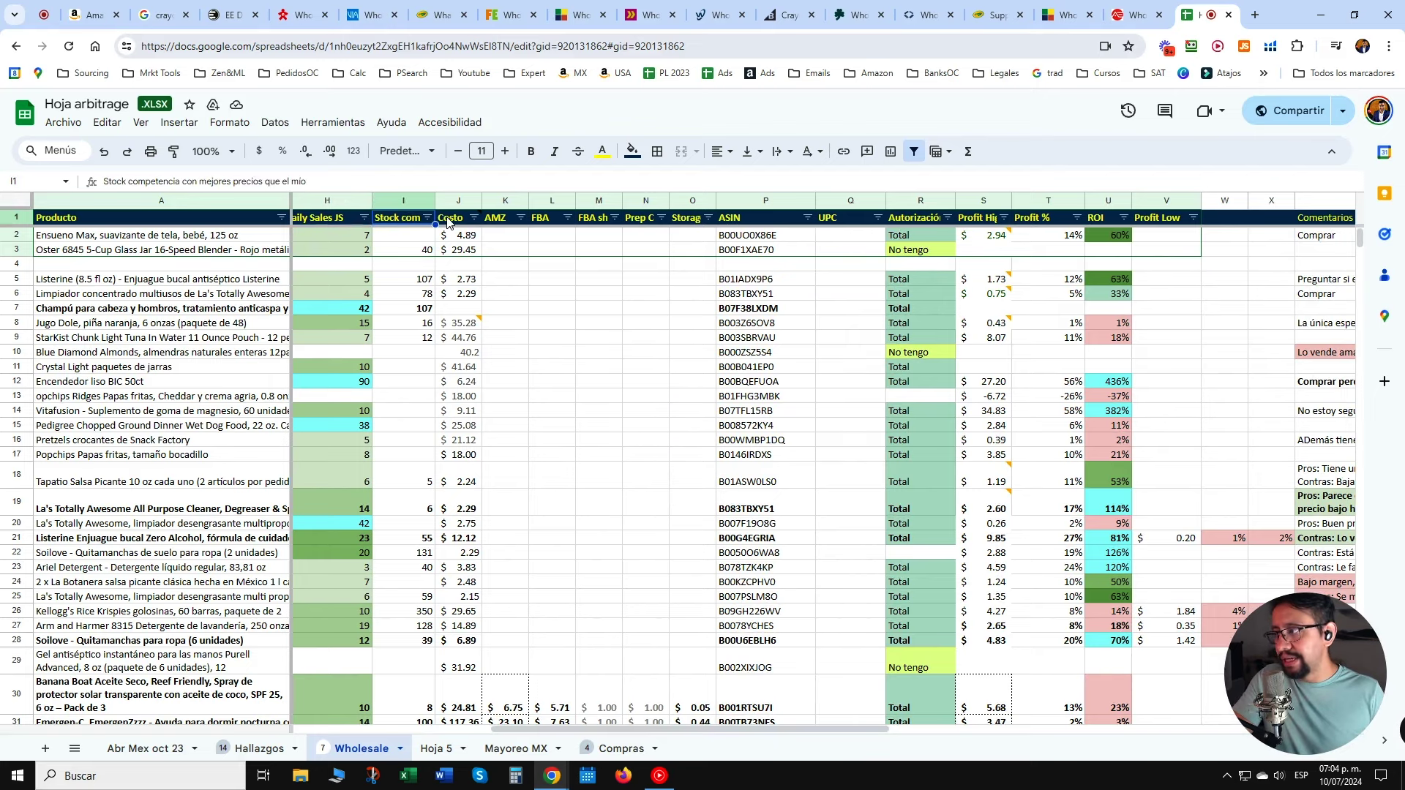
left_click(450, 222)
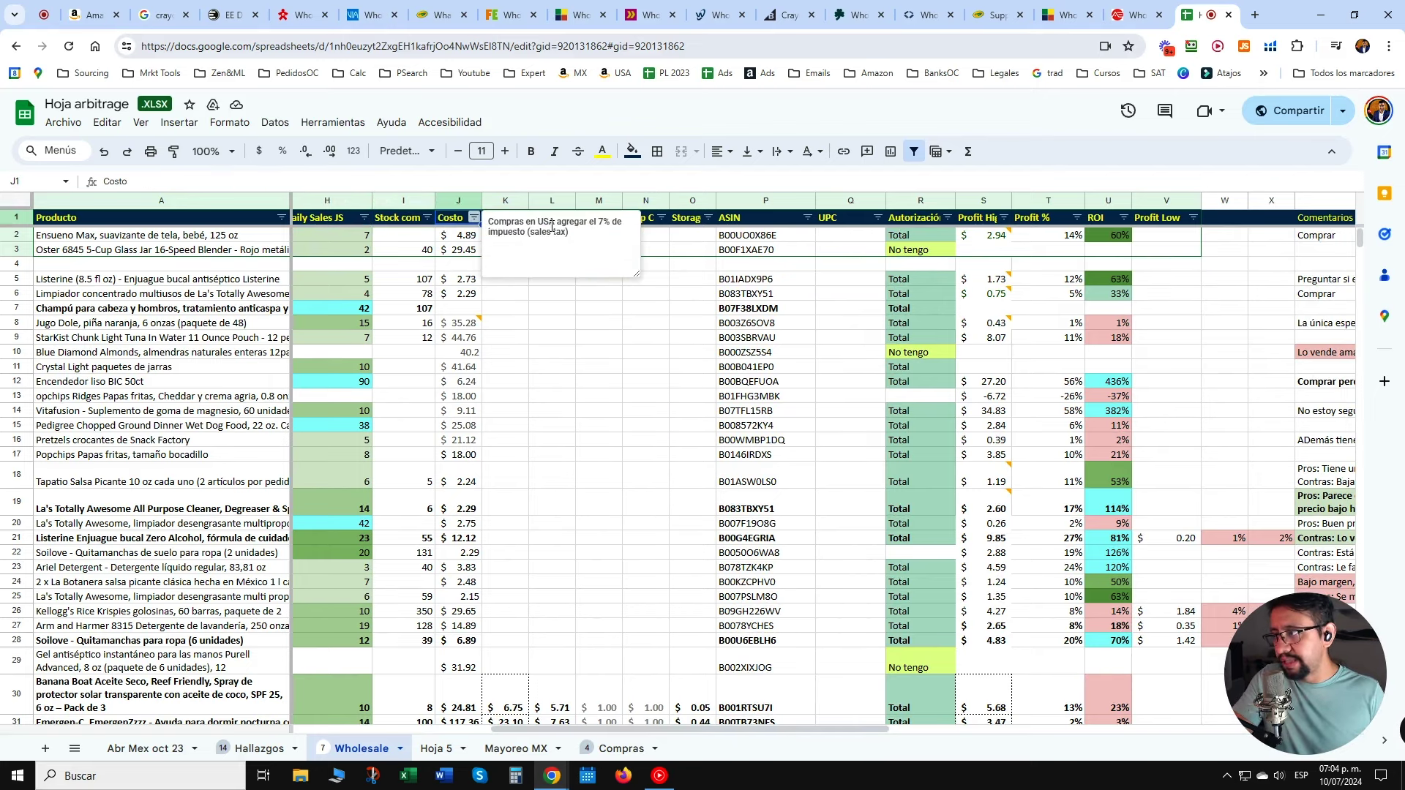
left_click(538, 389)
left_click(507, 227)
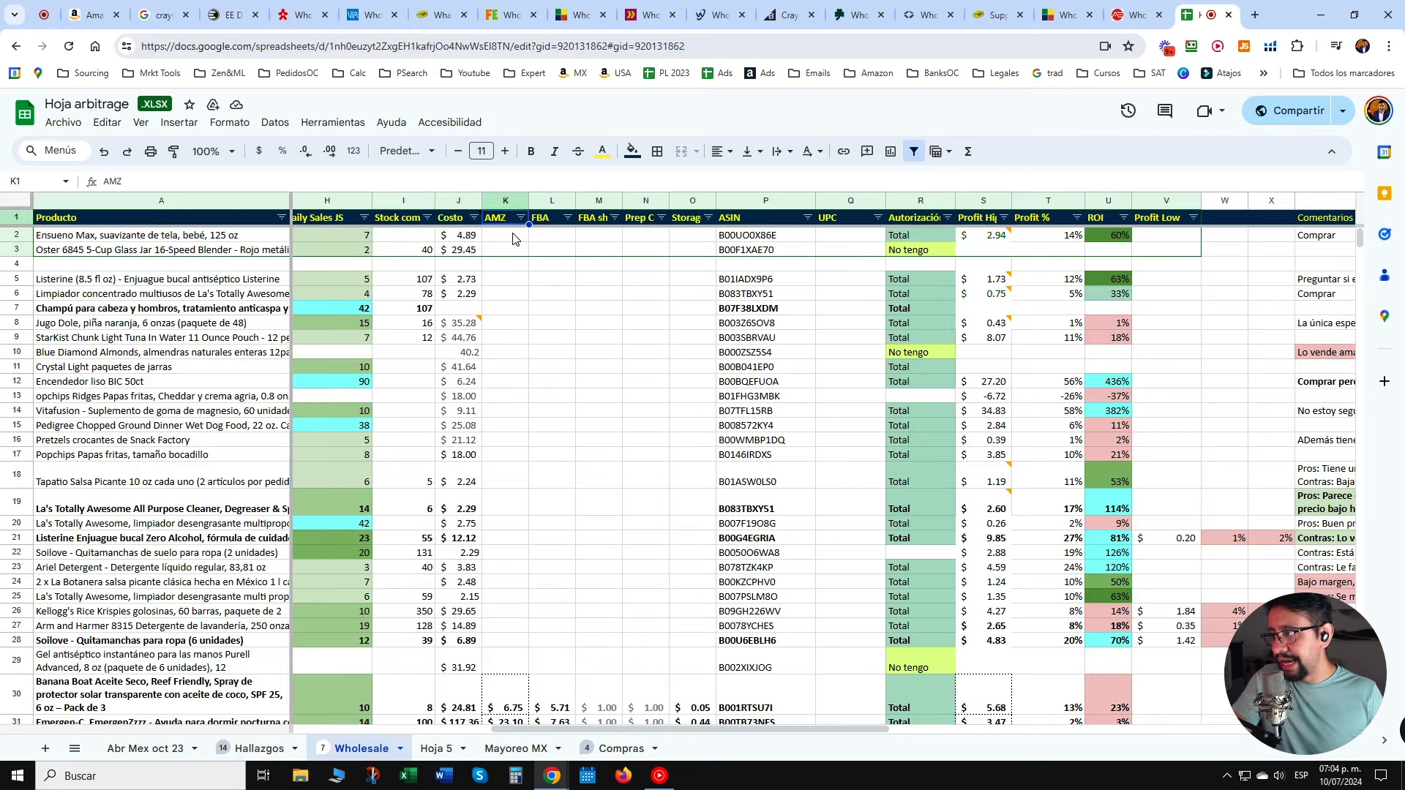
left_click(549, 226)
Widen the FBA ship cost column and fit the Prep Cost and Storage columns to their contents.
left_click(596, 226)
left_click_drag(623, 201, 634, 200)
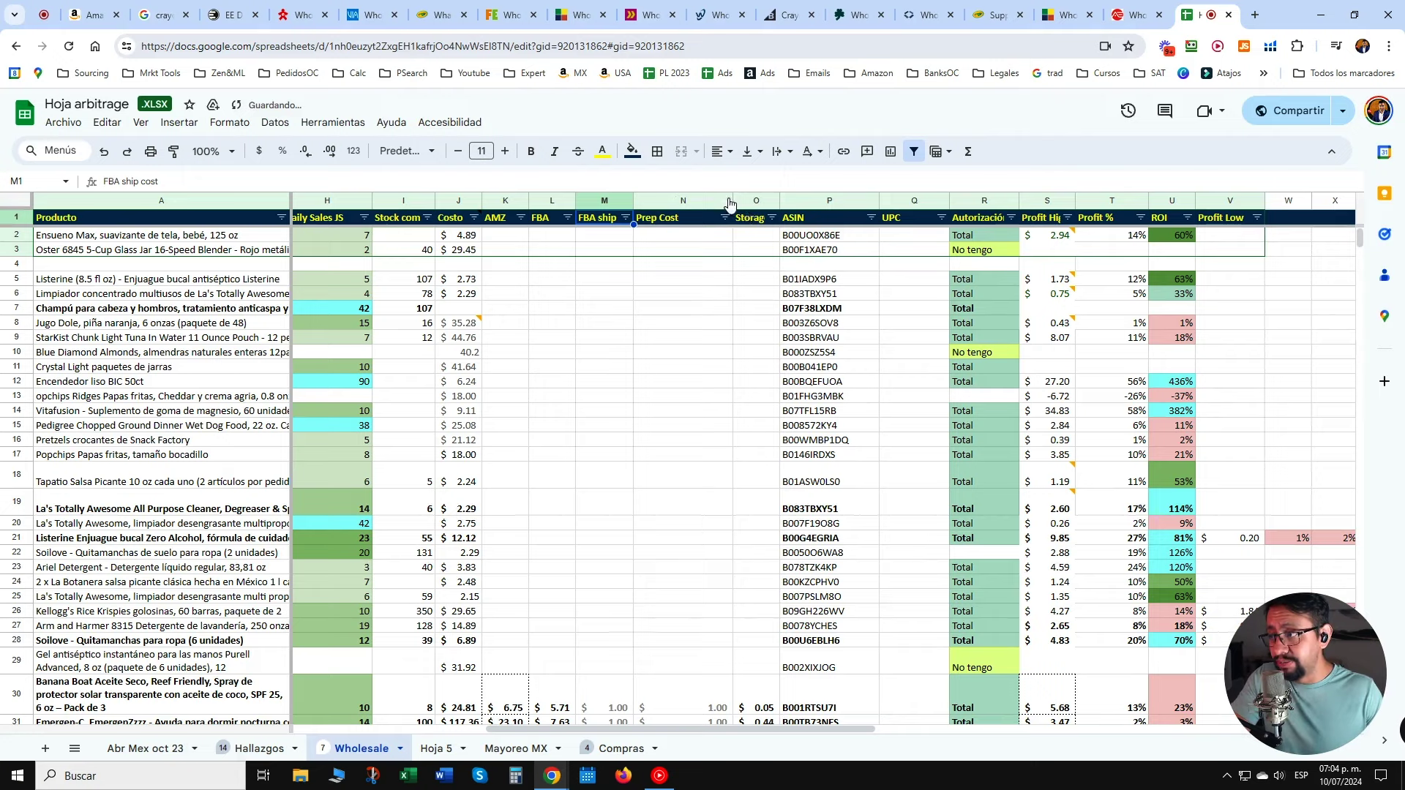
double_click(731, 203)
left_click(662, 226)
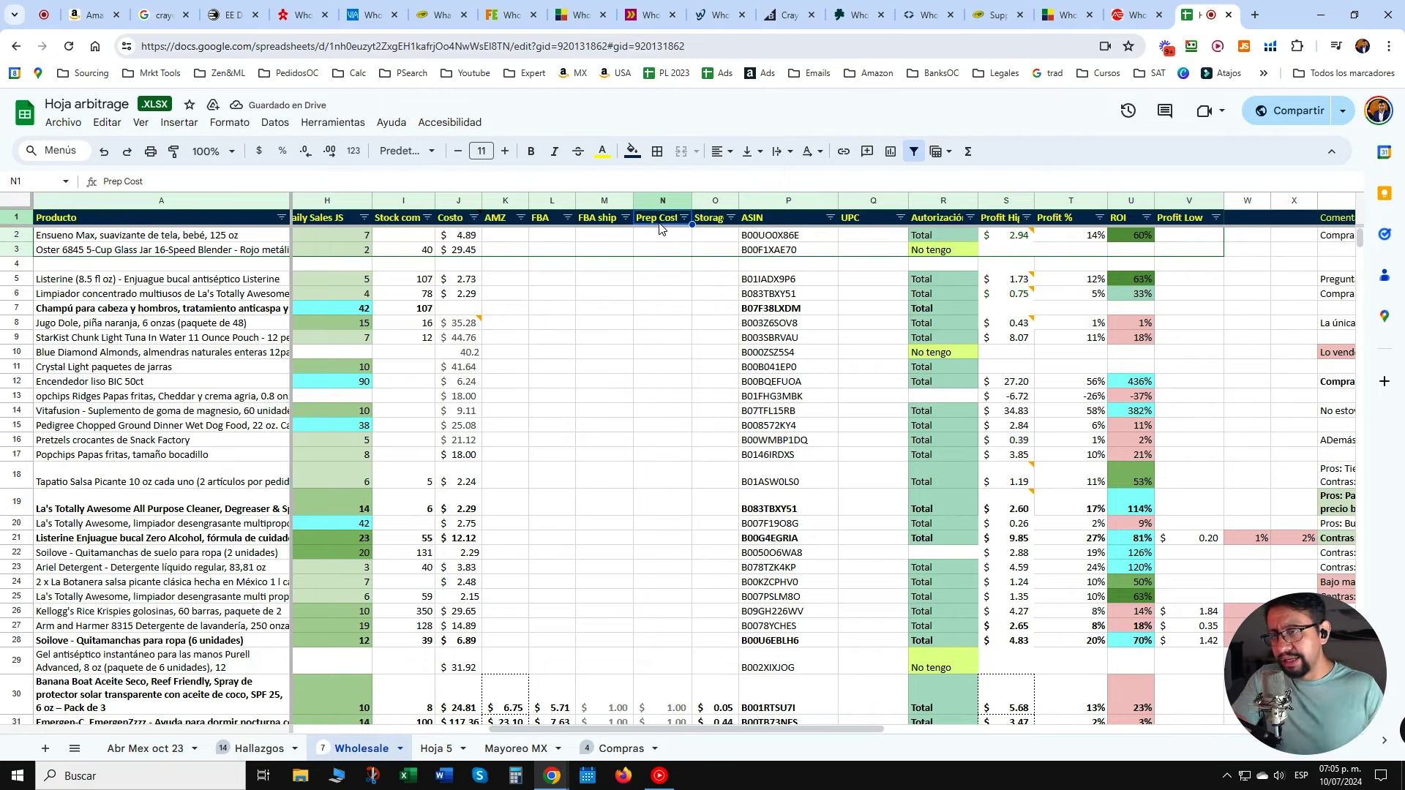
left_click(717, 223)
double_click(741, 204)
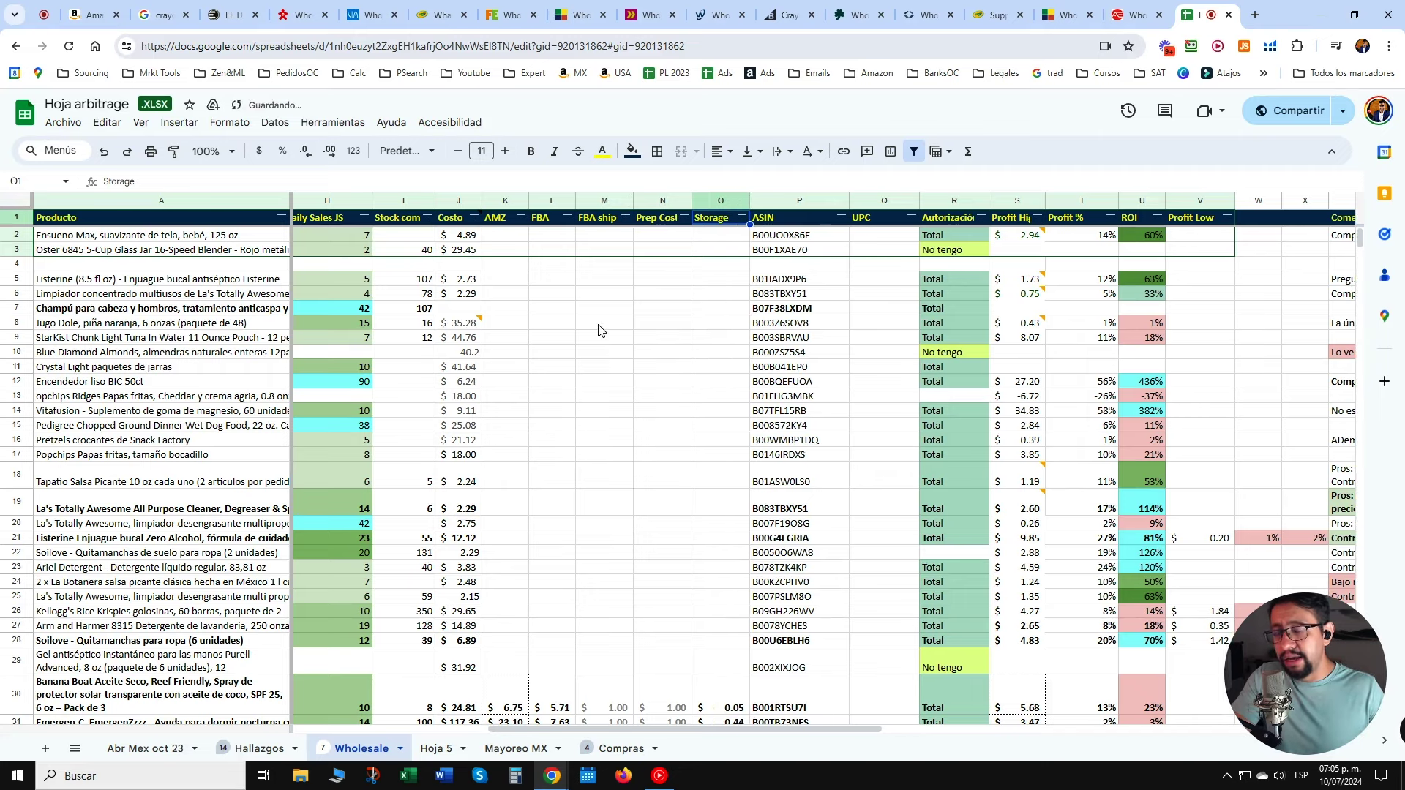
Examine the ASIN, UPC and Autorización columns, comparing the Total and No tengo authorization entries of the first products.
left_click(803, 238)
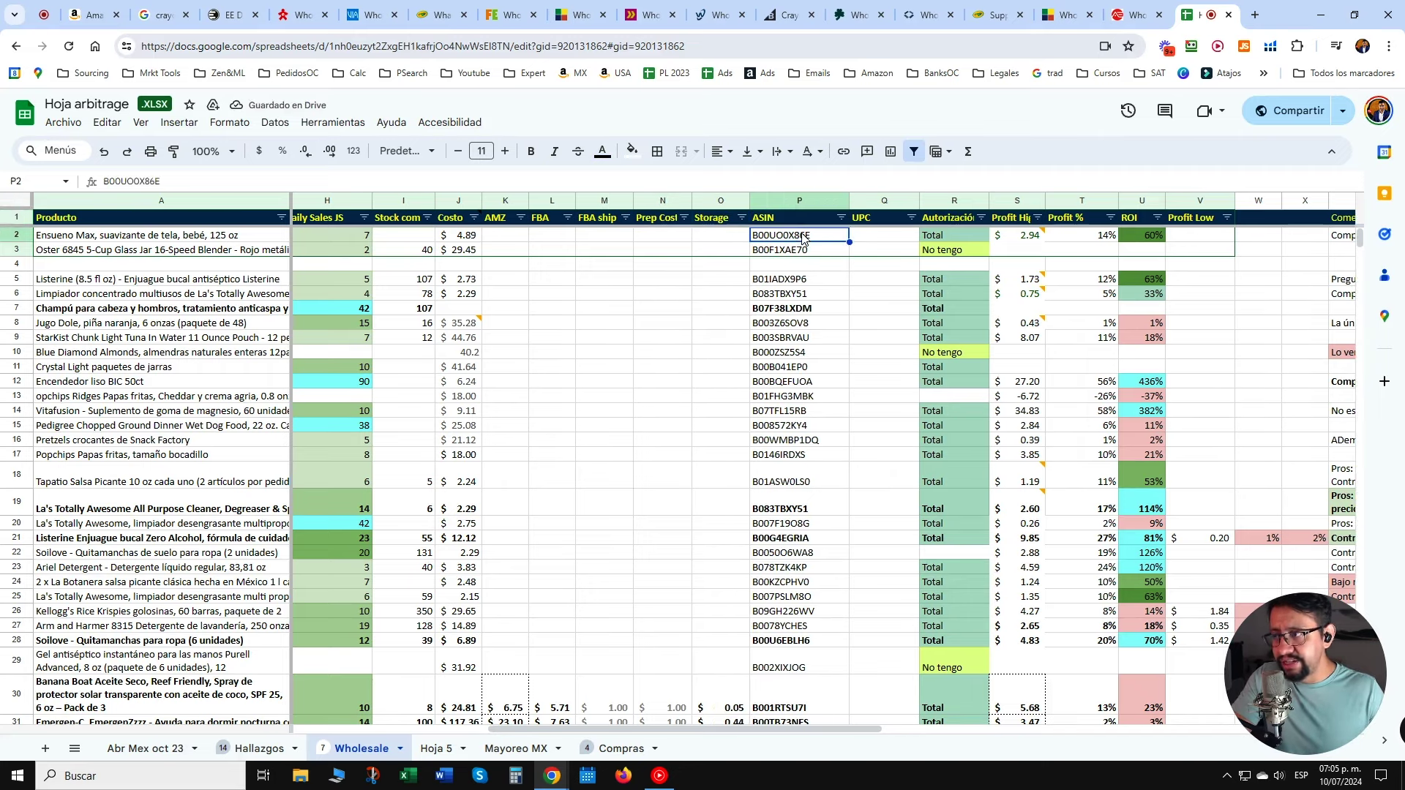
left_click(893, 238)
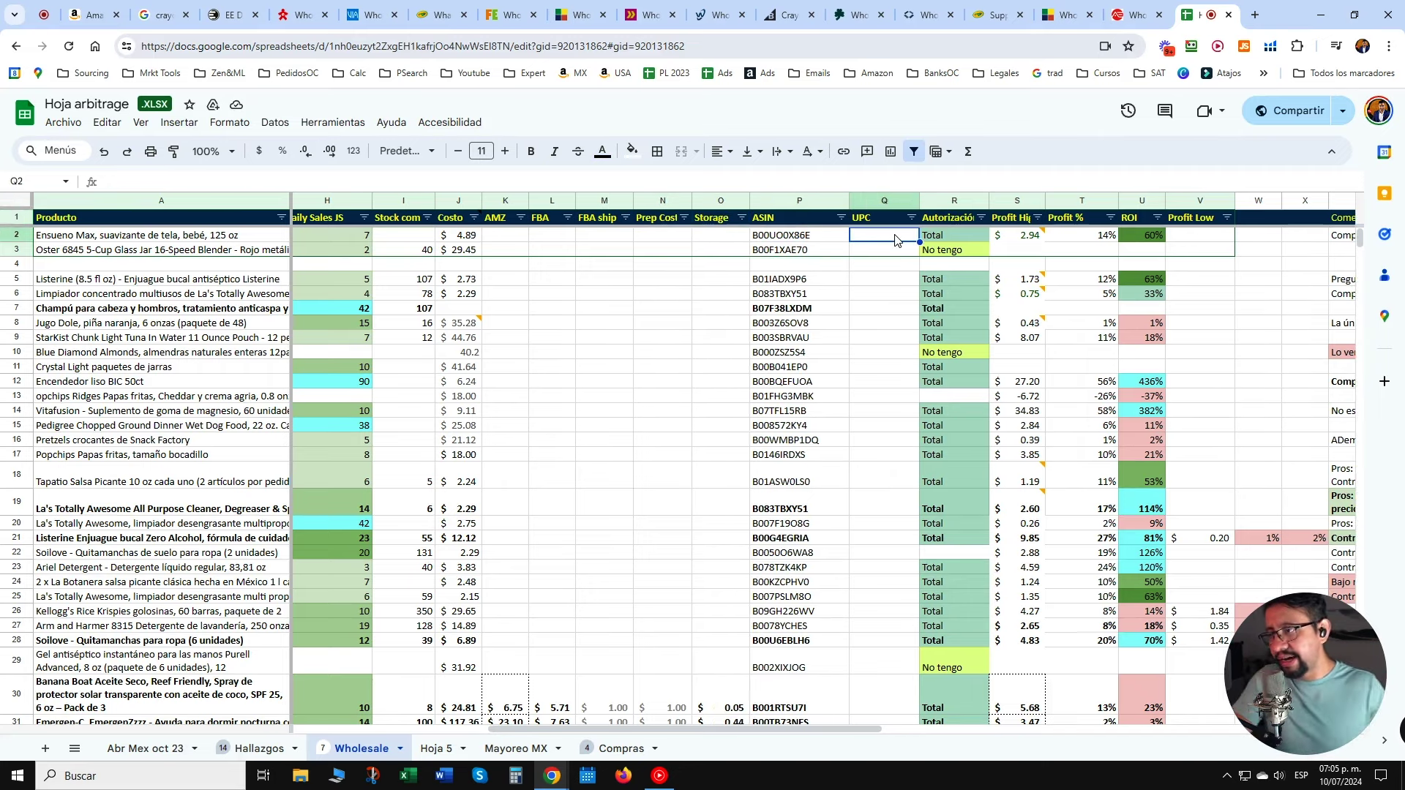
left_click(940, 238)
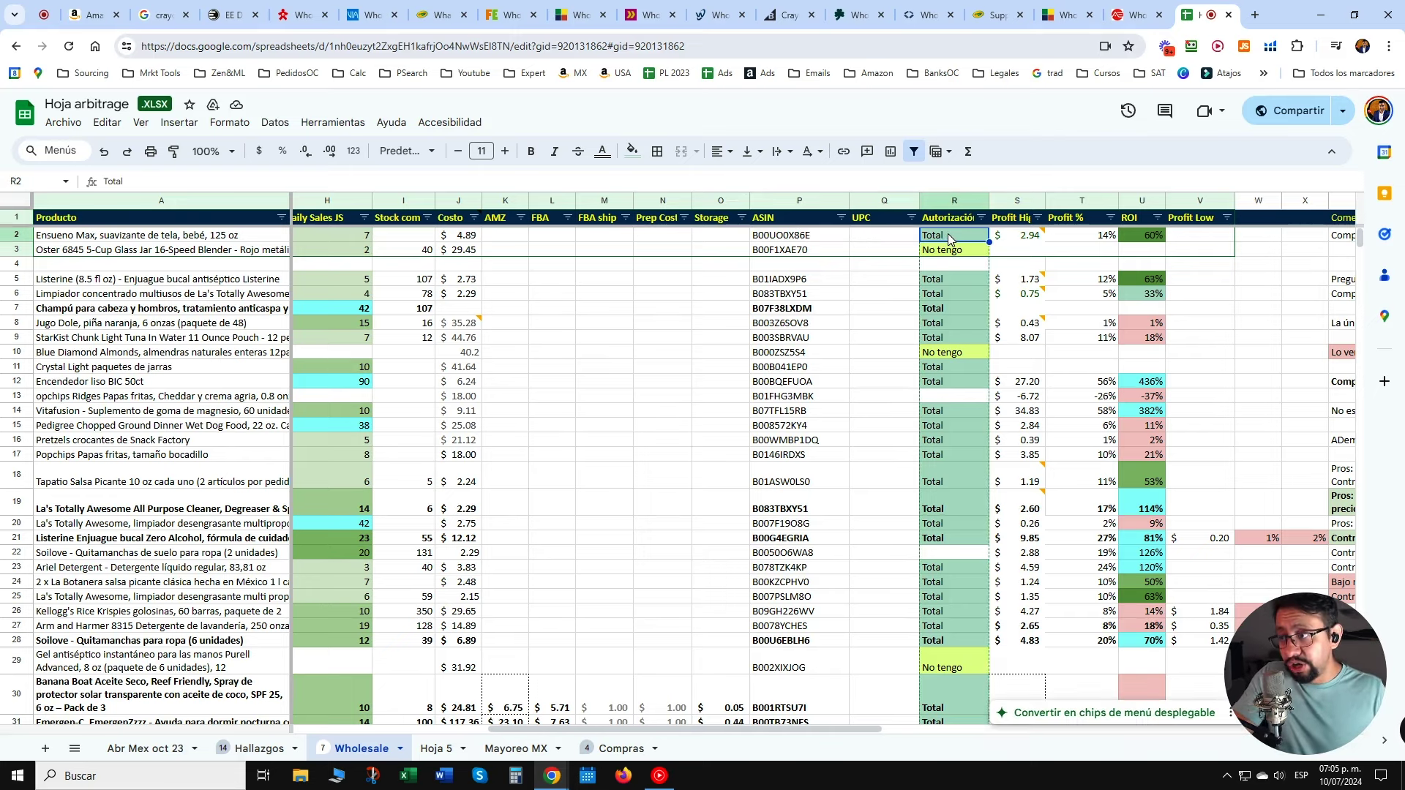
left_click(877, 252)
left_click(950, 235)
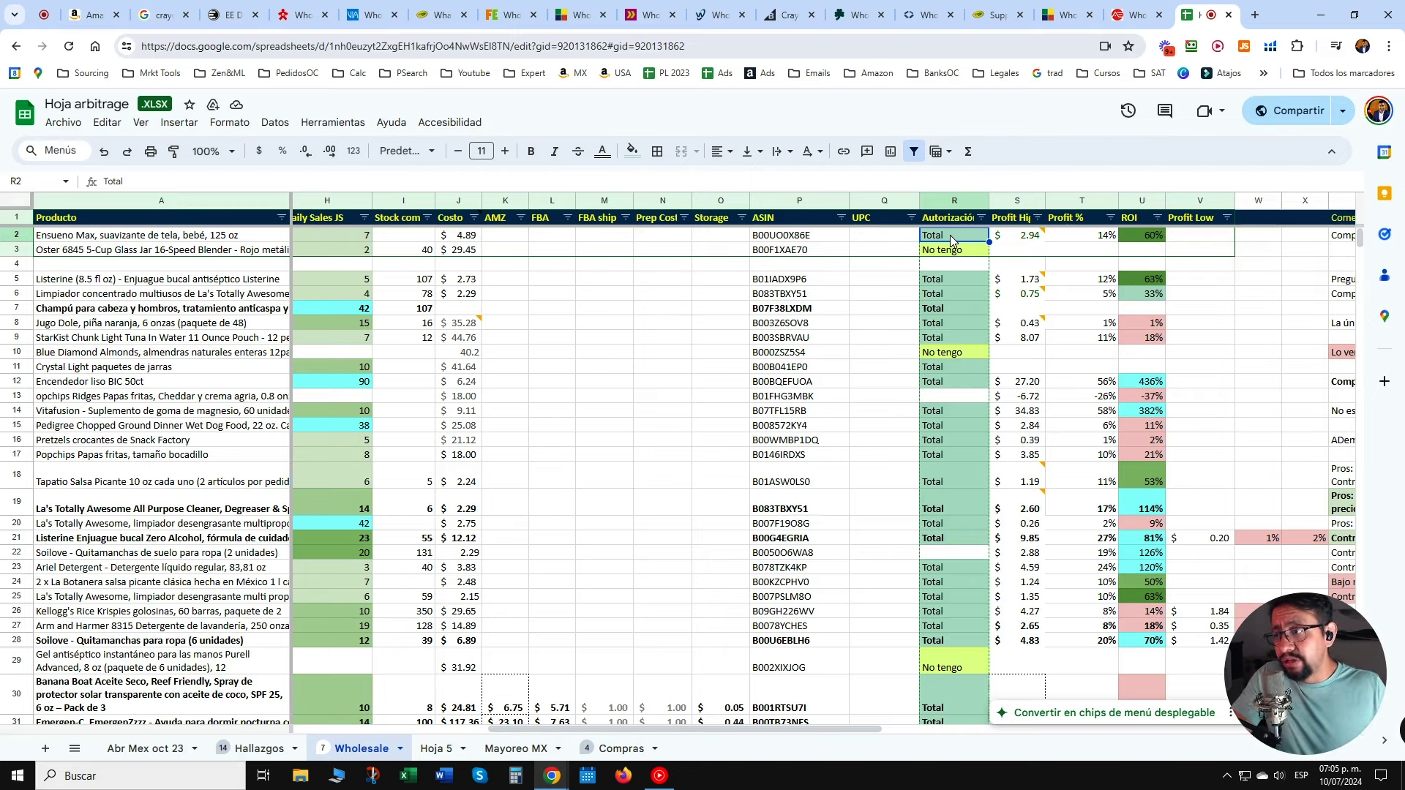
double_click(950, 235)
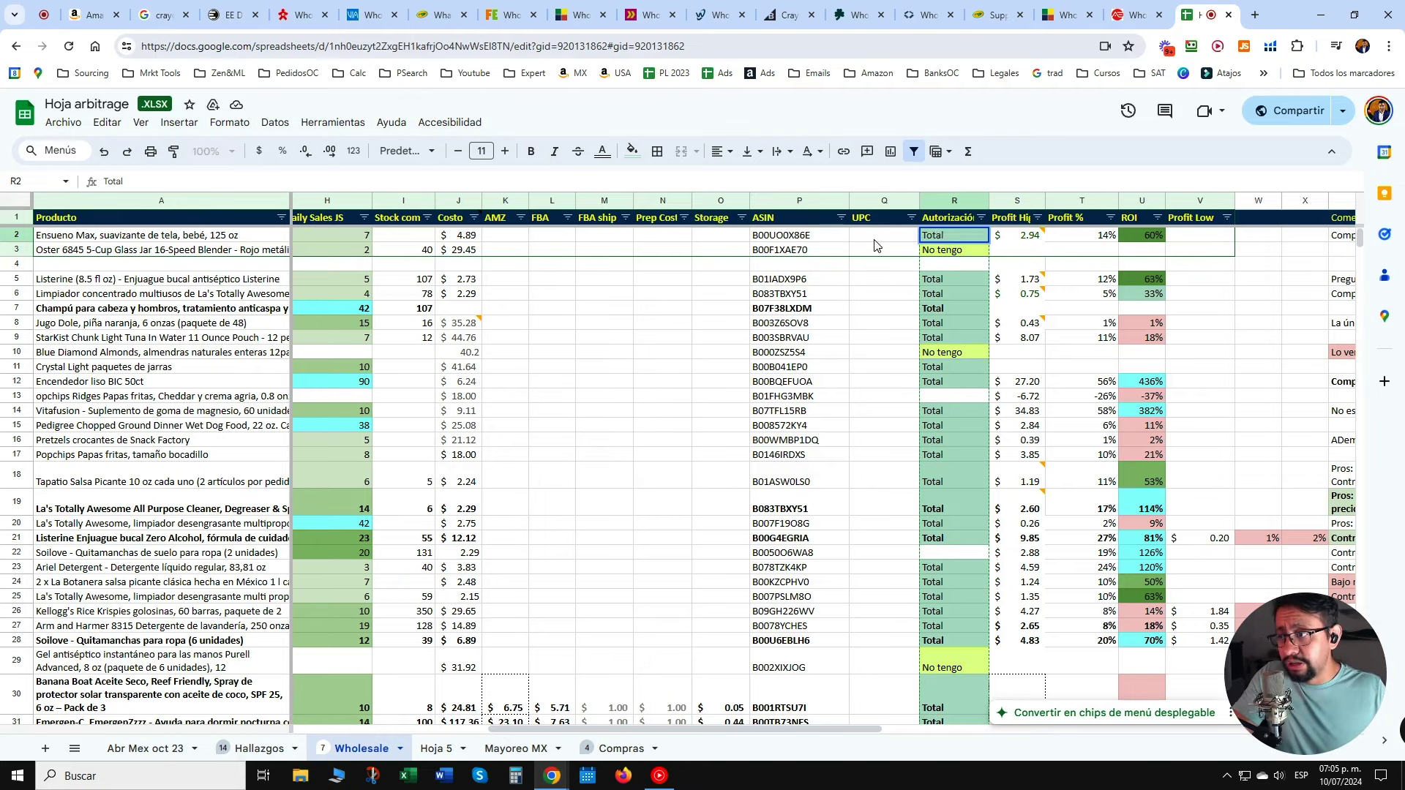
left_click(944, 252)
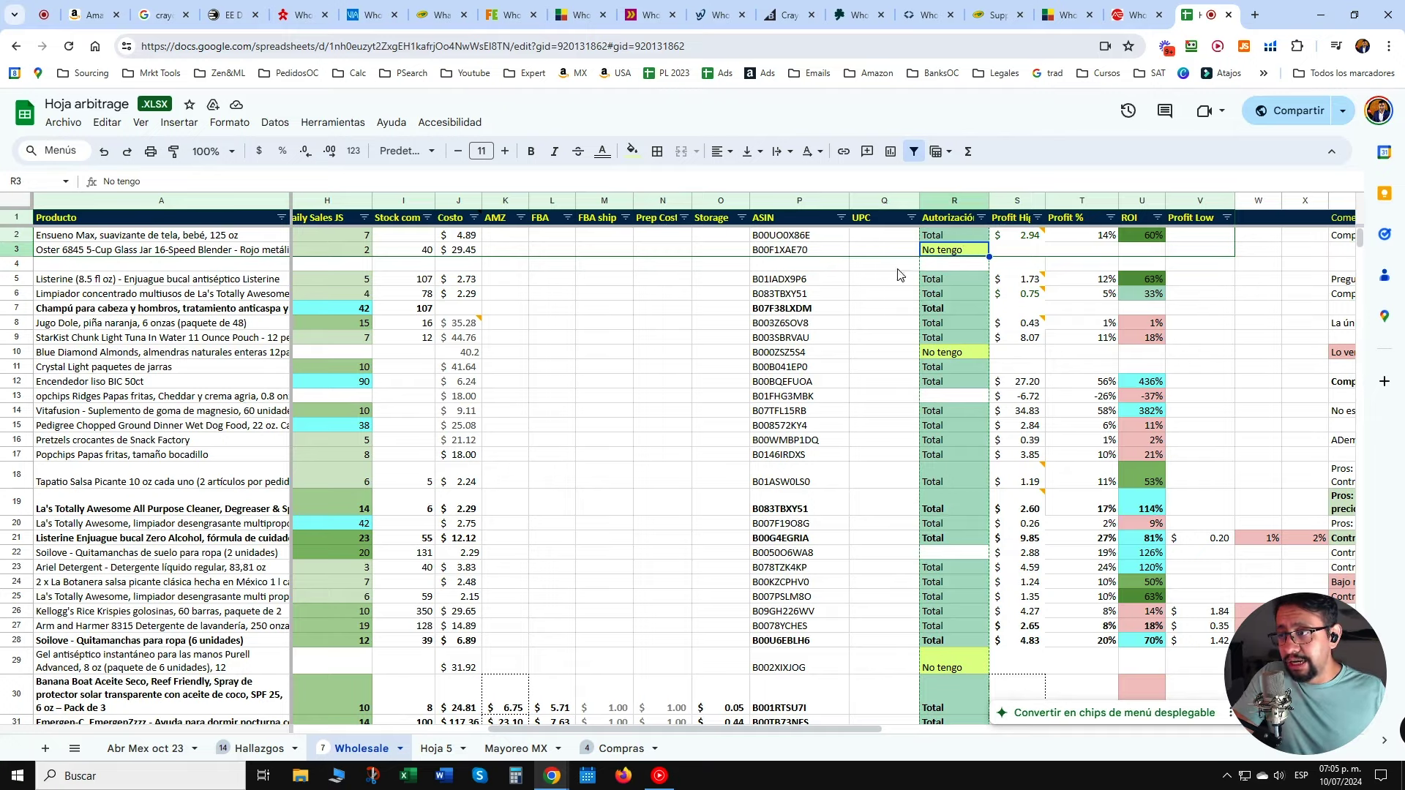
left_click(875, 266)
scroll(880, 335, "down", 10)
scroll(883, 336, "up", 10)
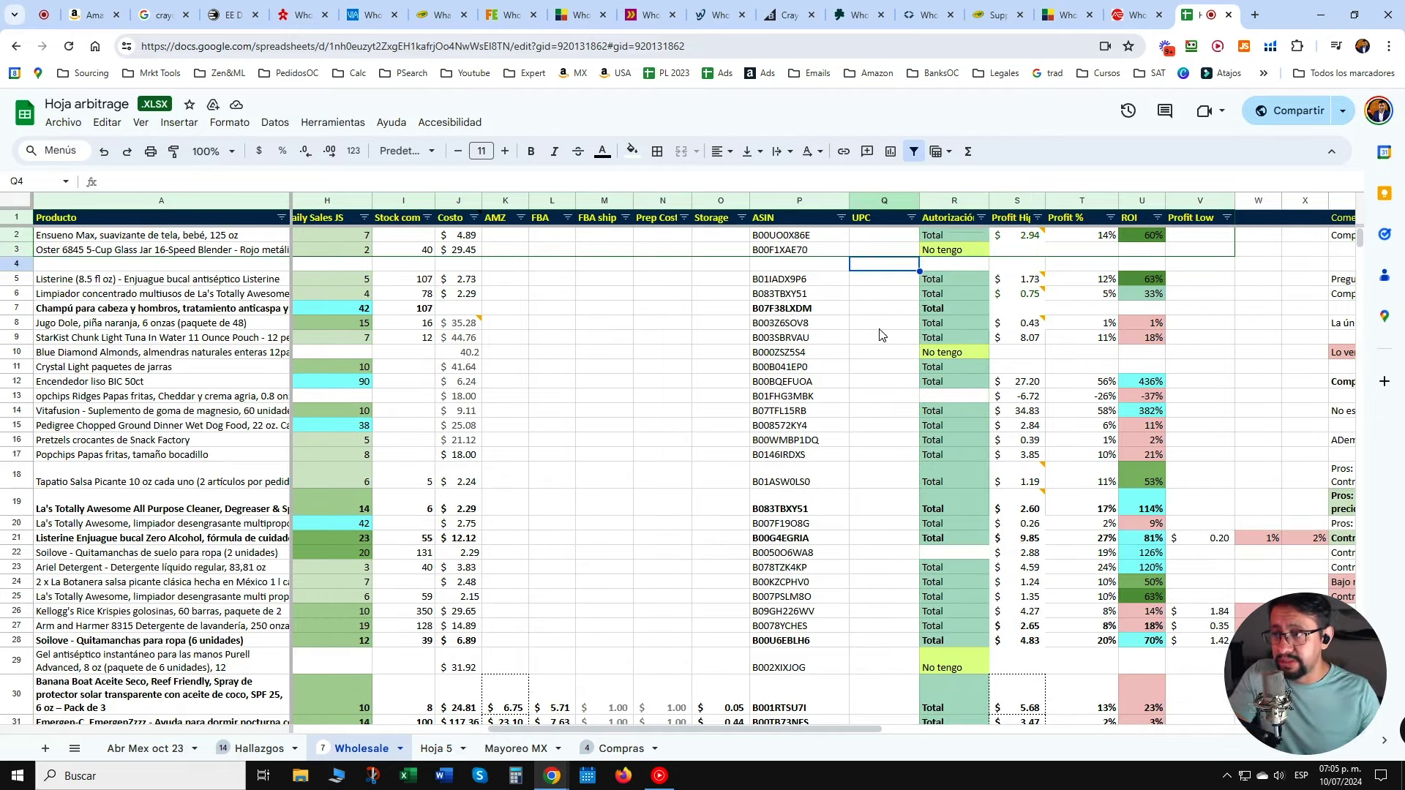
Widen the Profit High column so that its full header is readable.
left_click(1037, 234)
left_click_drag(1046, 200, 1066, 200)
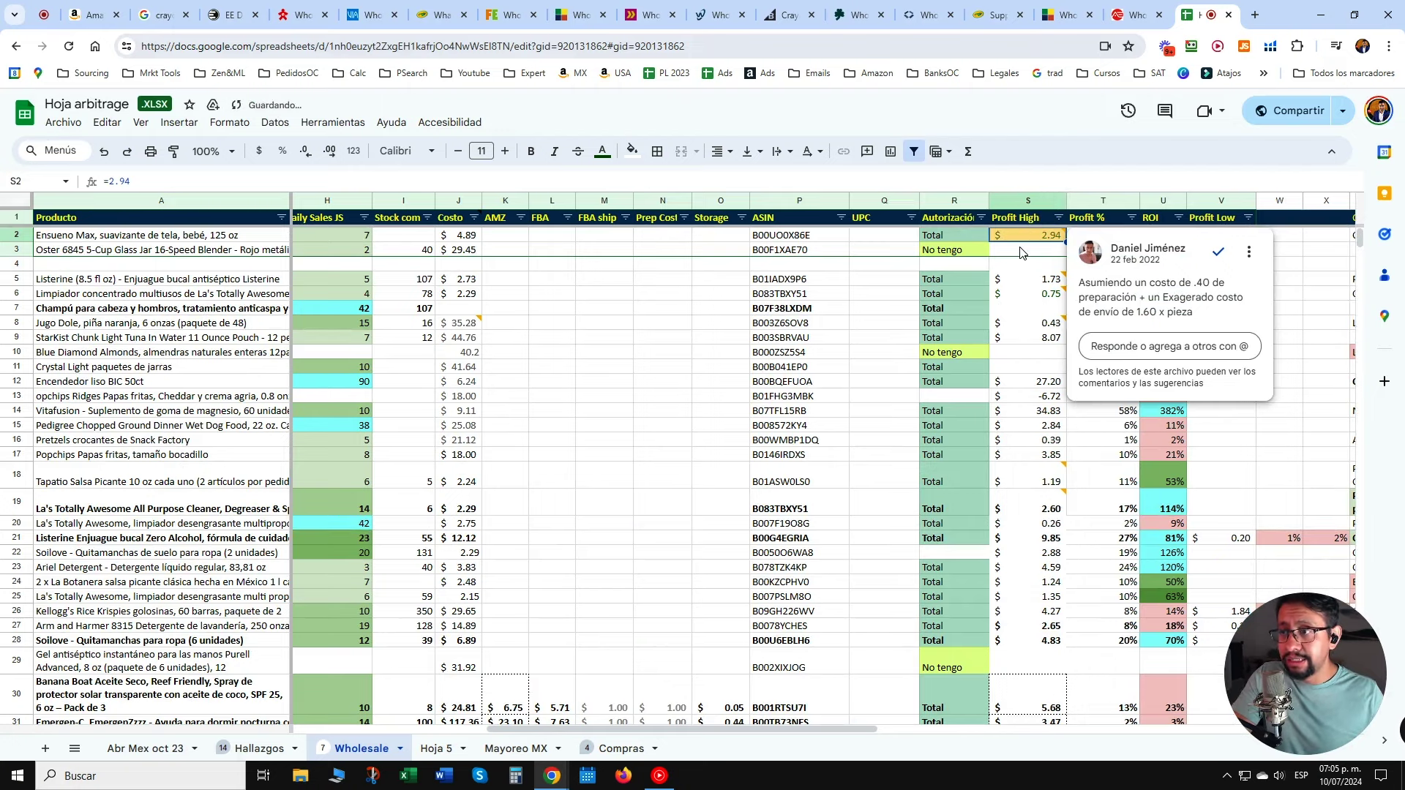
left_click(1022, 252)
Check the Profit %, Profit Low and ROI columns, including the ROI formula of the first product.
left_click(1090, 238)
left_click(1215, 236)
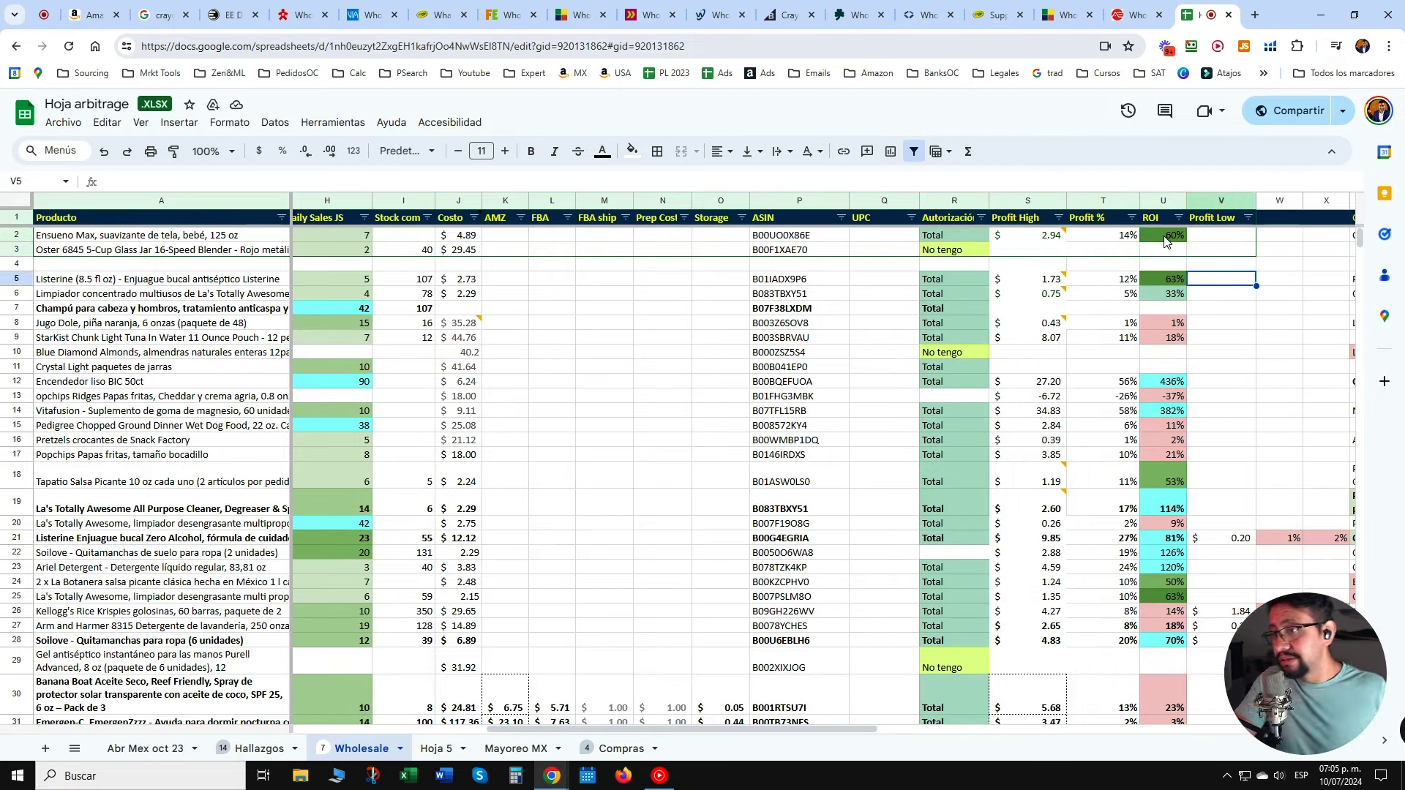
left_click(1168, 238)
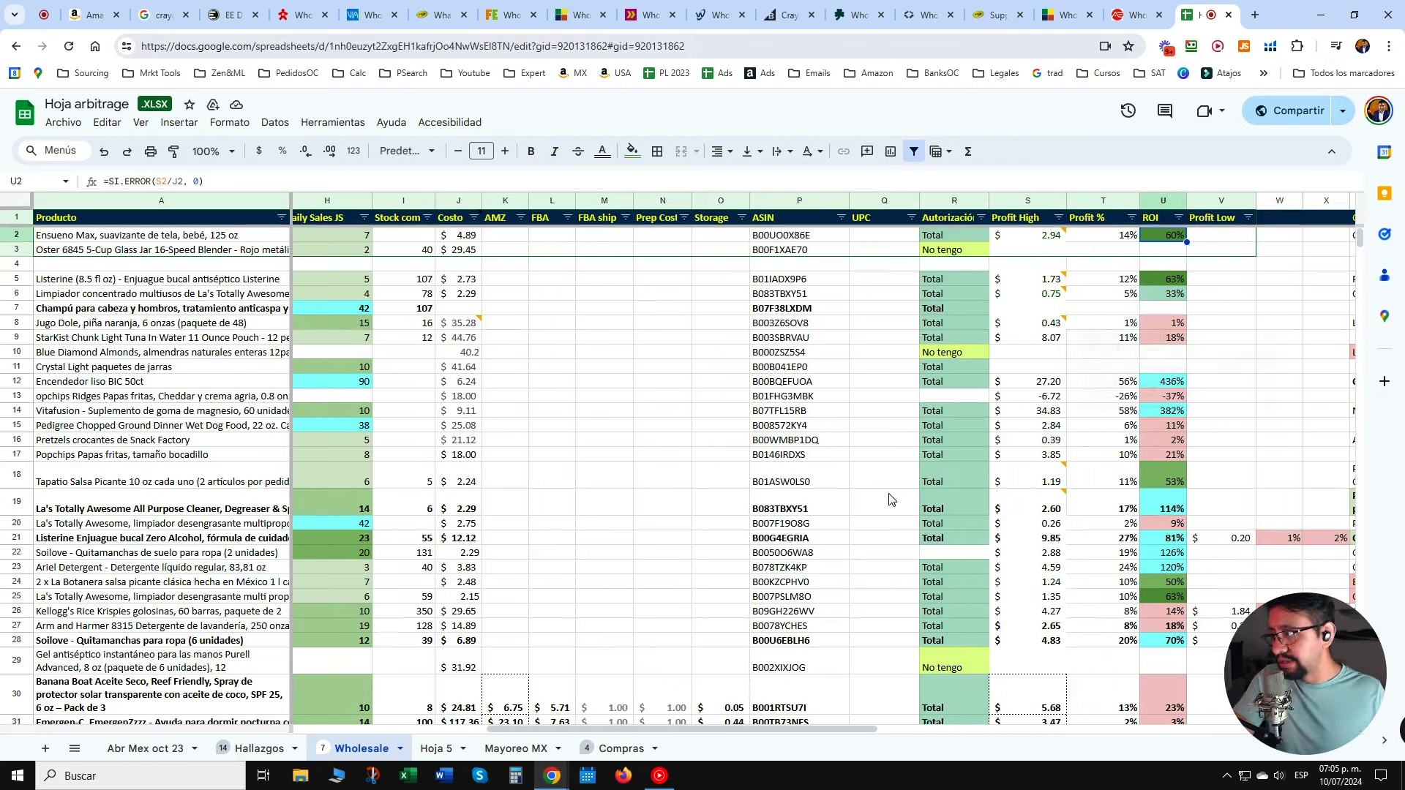
Compare the color-coded ROI values of the products in rows 5, 6, 8, 9 and 12.
left_click_drag(802, 734, 935, 734)
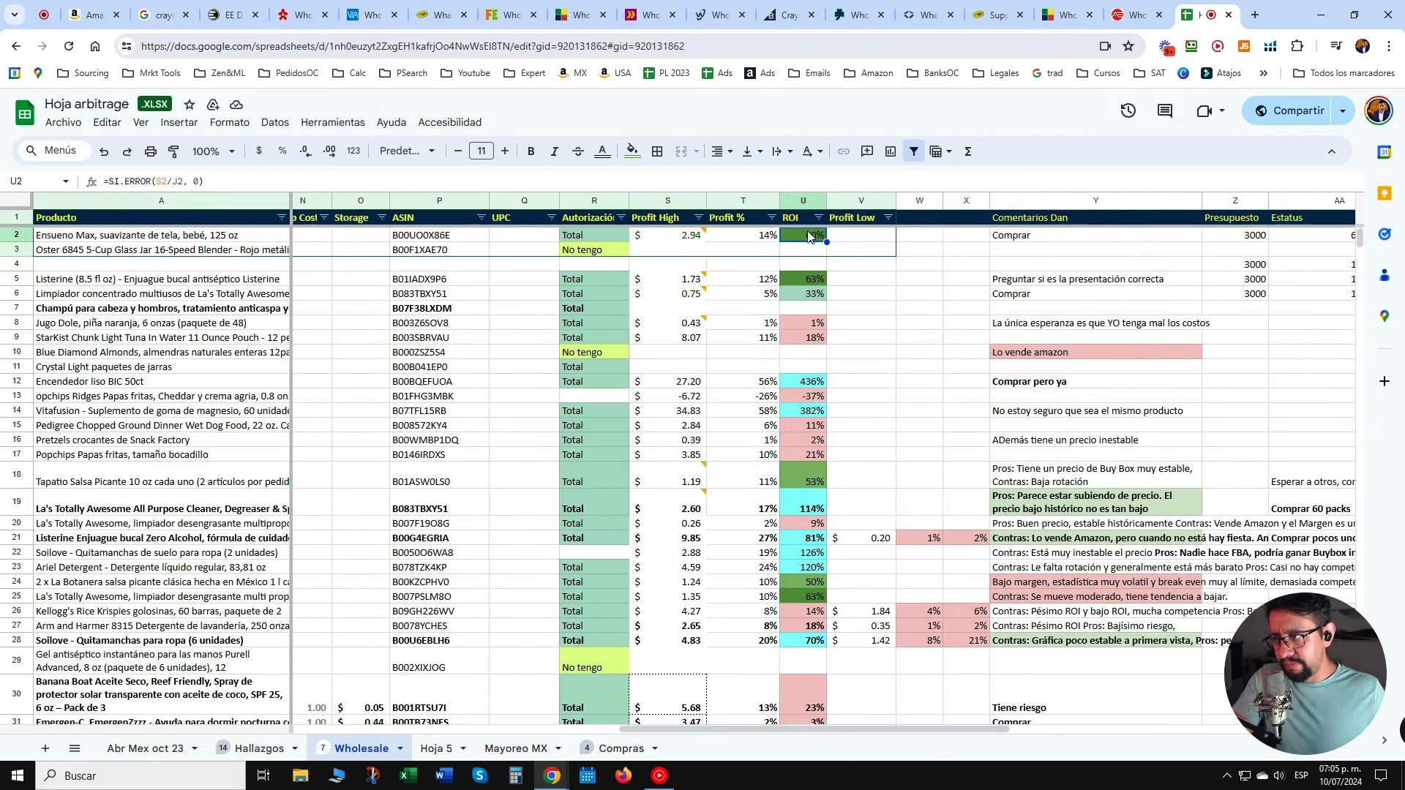
left_click(818, 278)
left_click(815, 294)
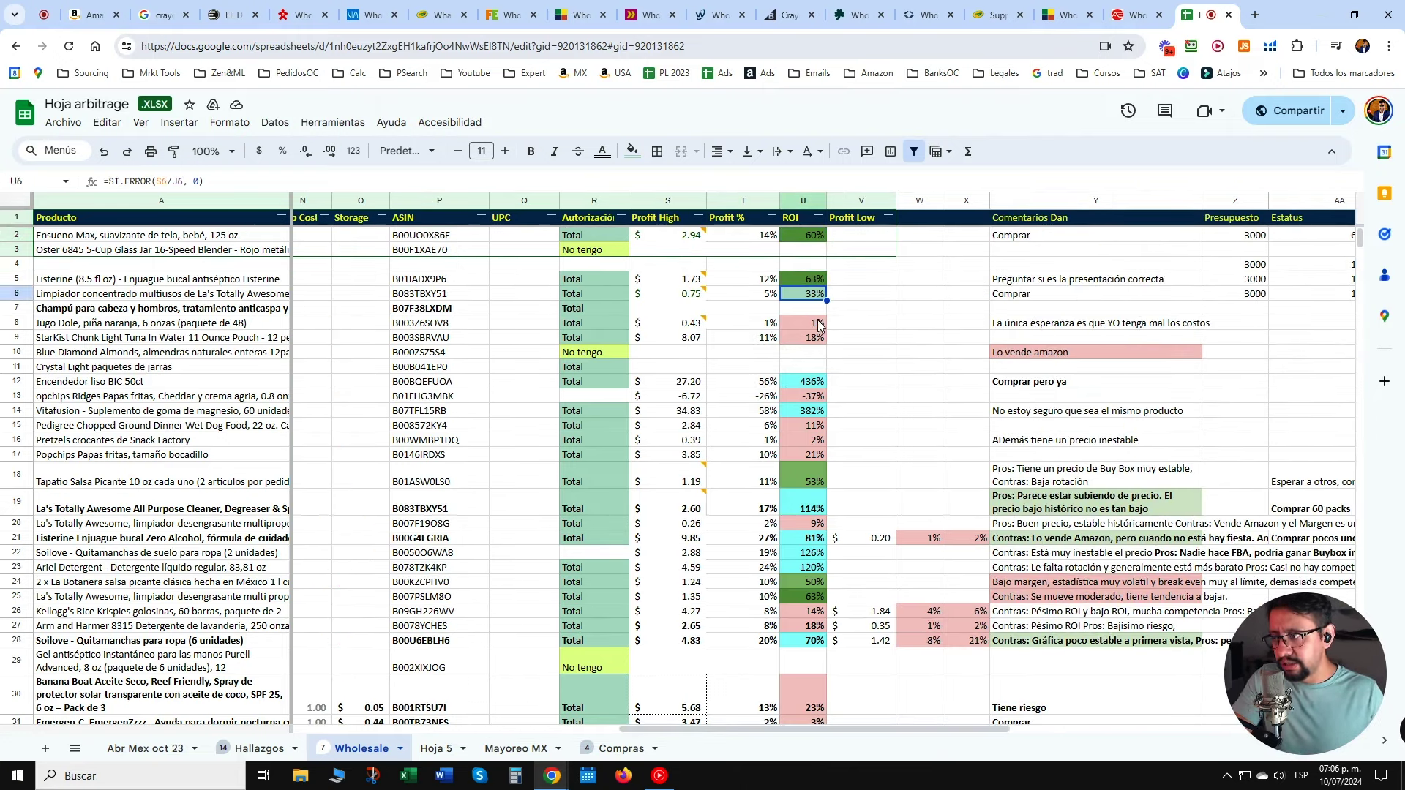
left_click(820, 323)
left_click(815, 339)
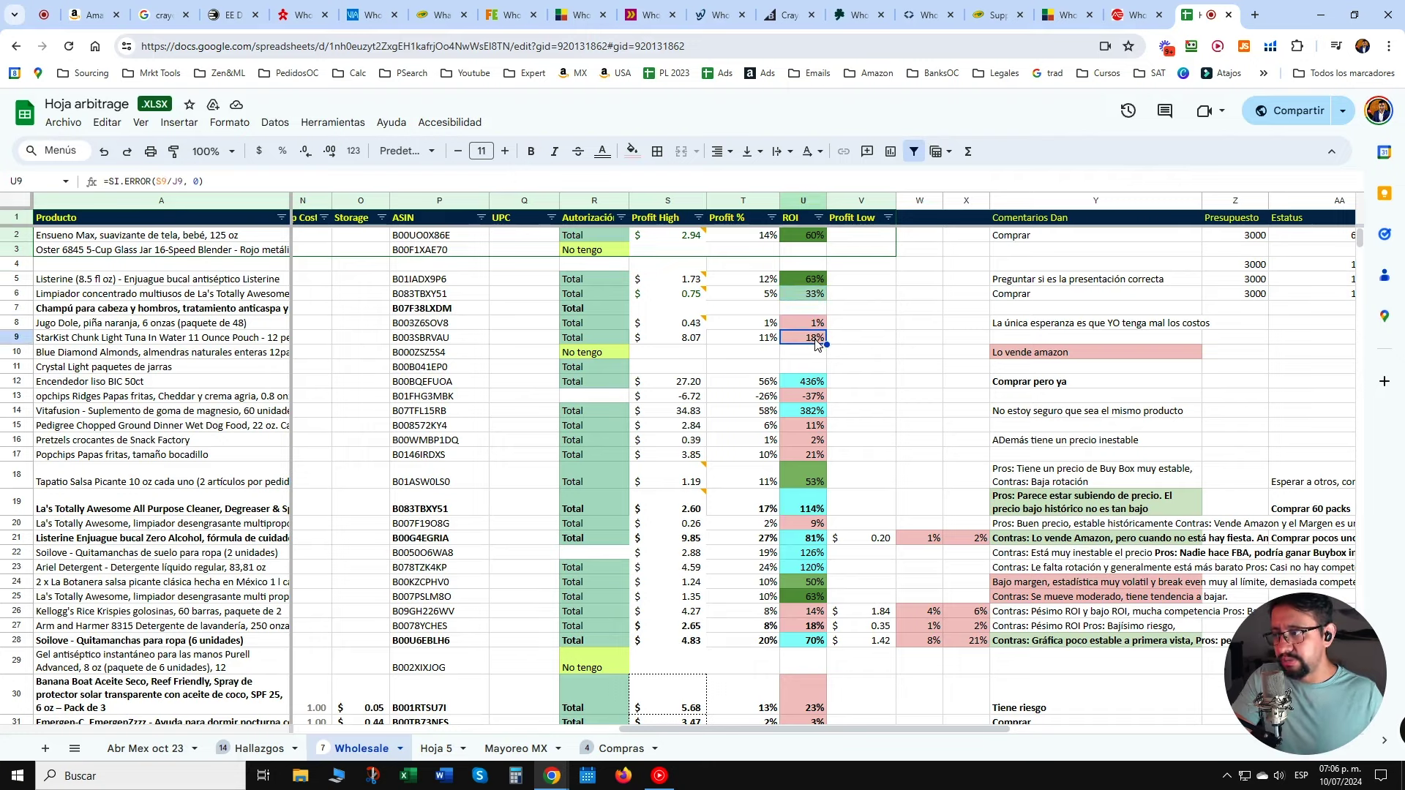
left_click(804, 382)
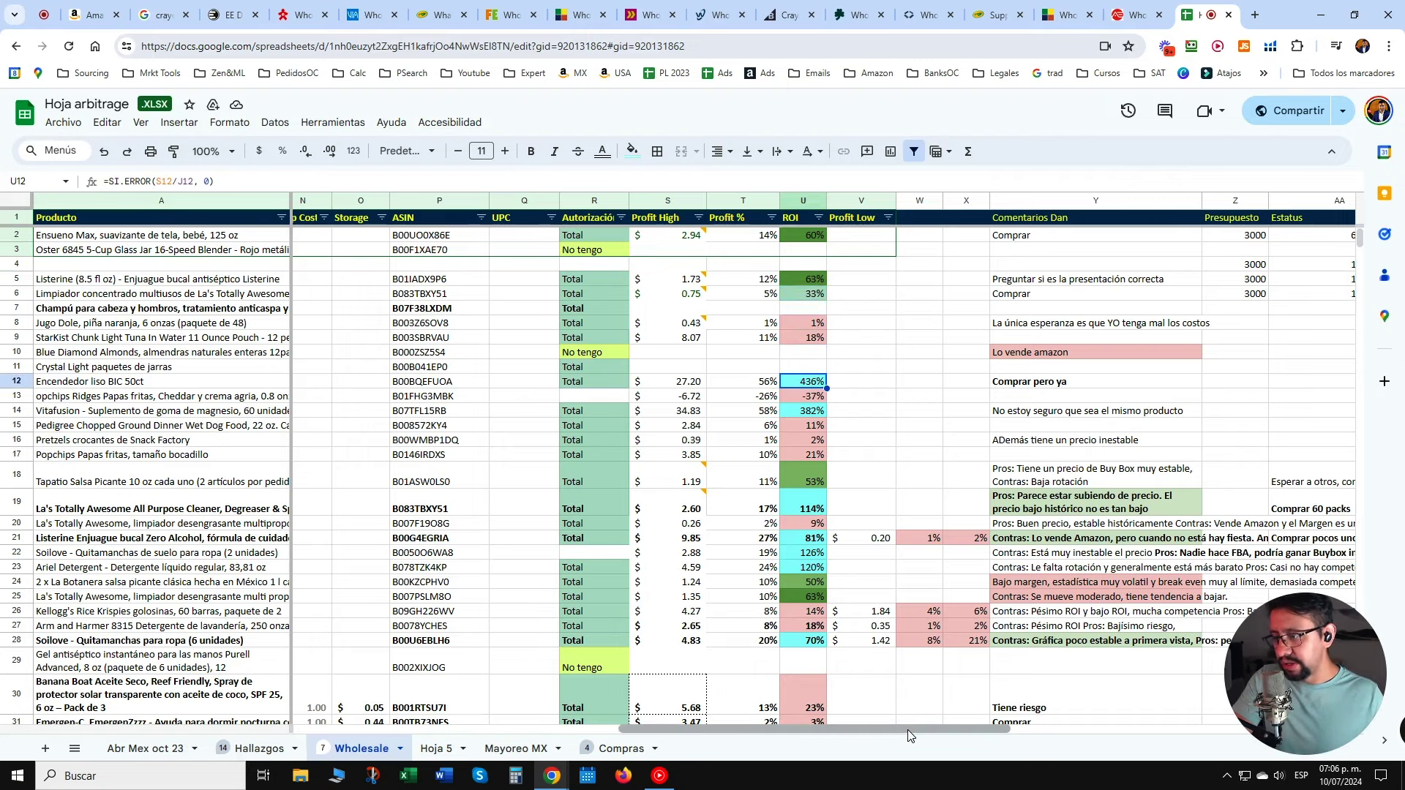
Examine the Encendedor liso BIC 50ct entry's product name, vendor and daily sales, and inspect the Profit % column.
left_click_drag(906, 734, 577, 736)
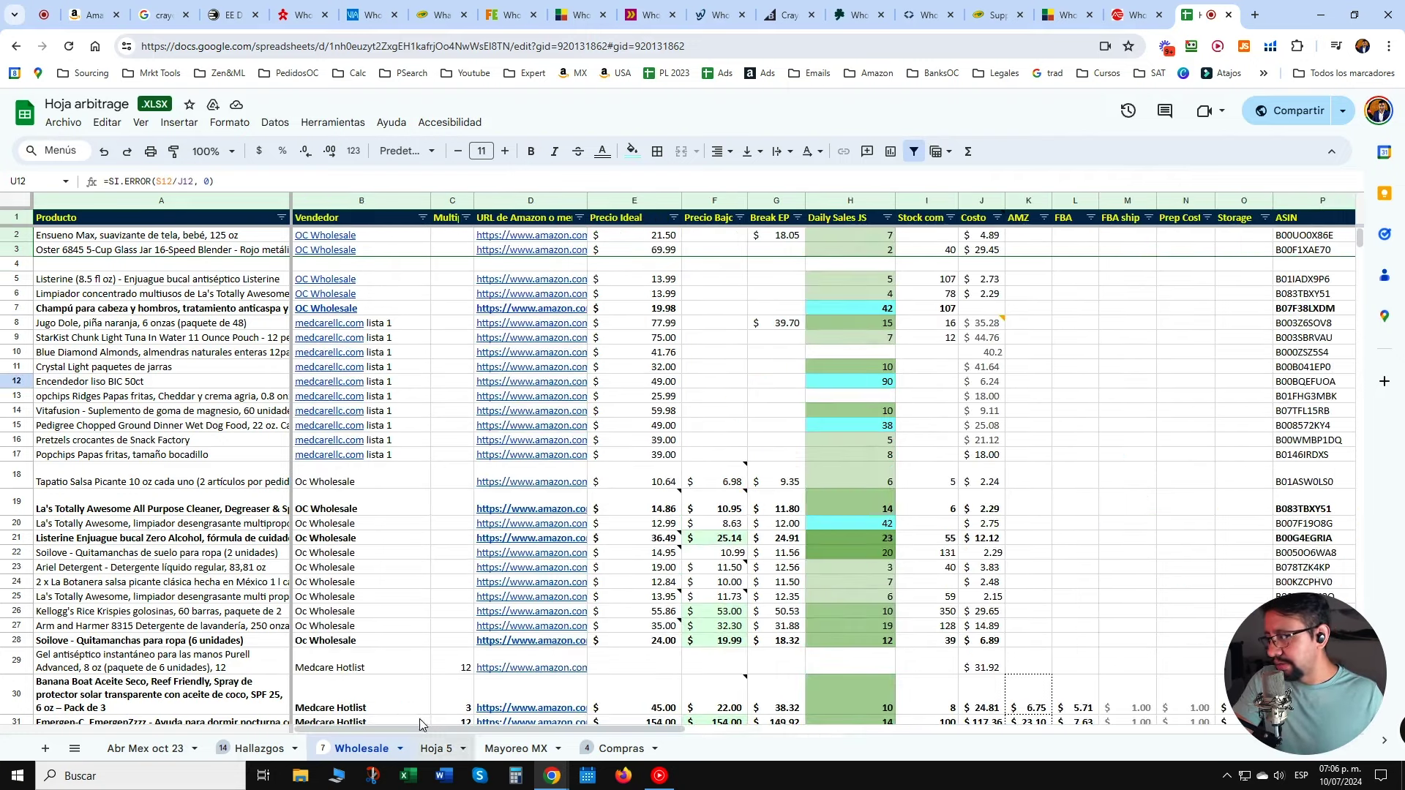
left_click(88, 383)
mouse_move(333, 387)
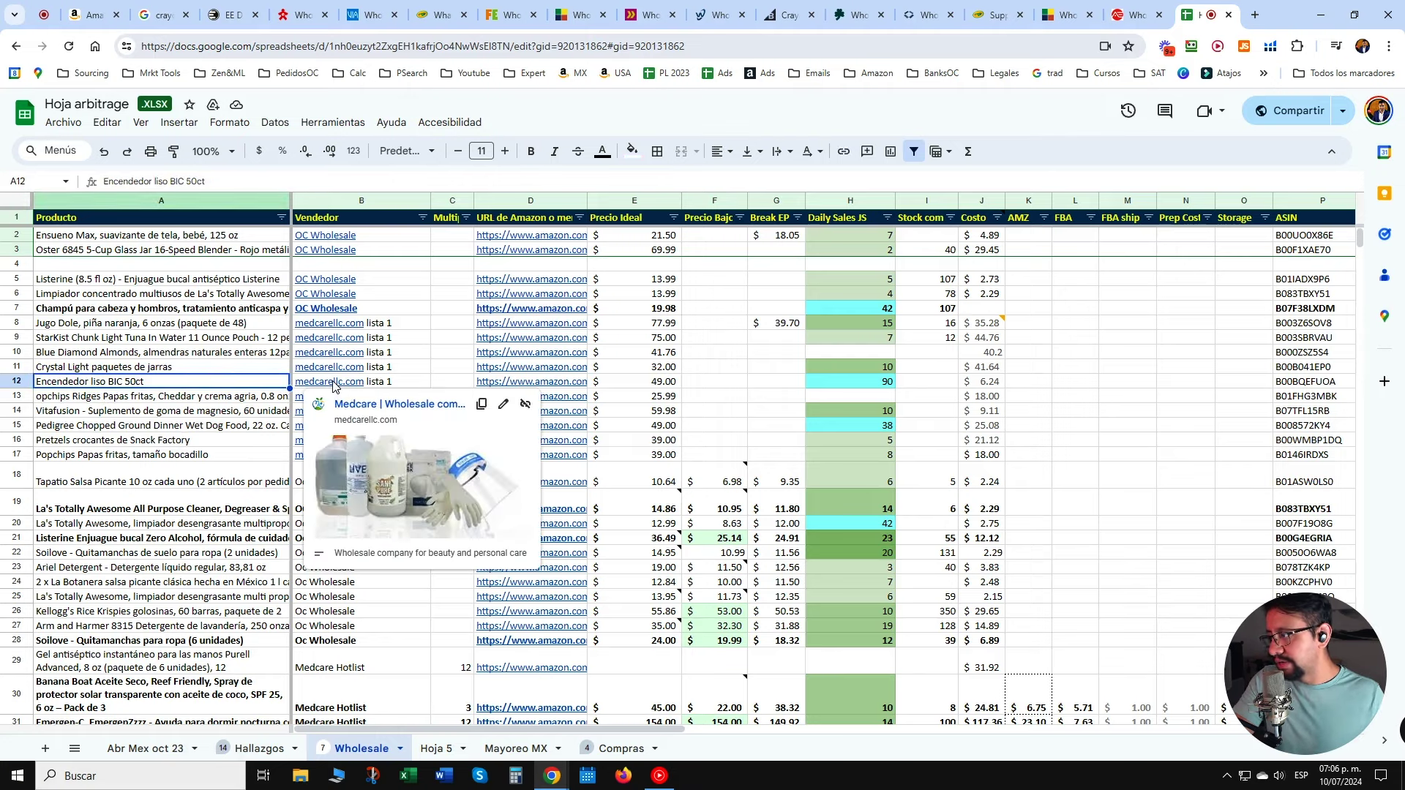
left_click(816, 366)
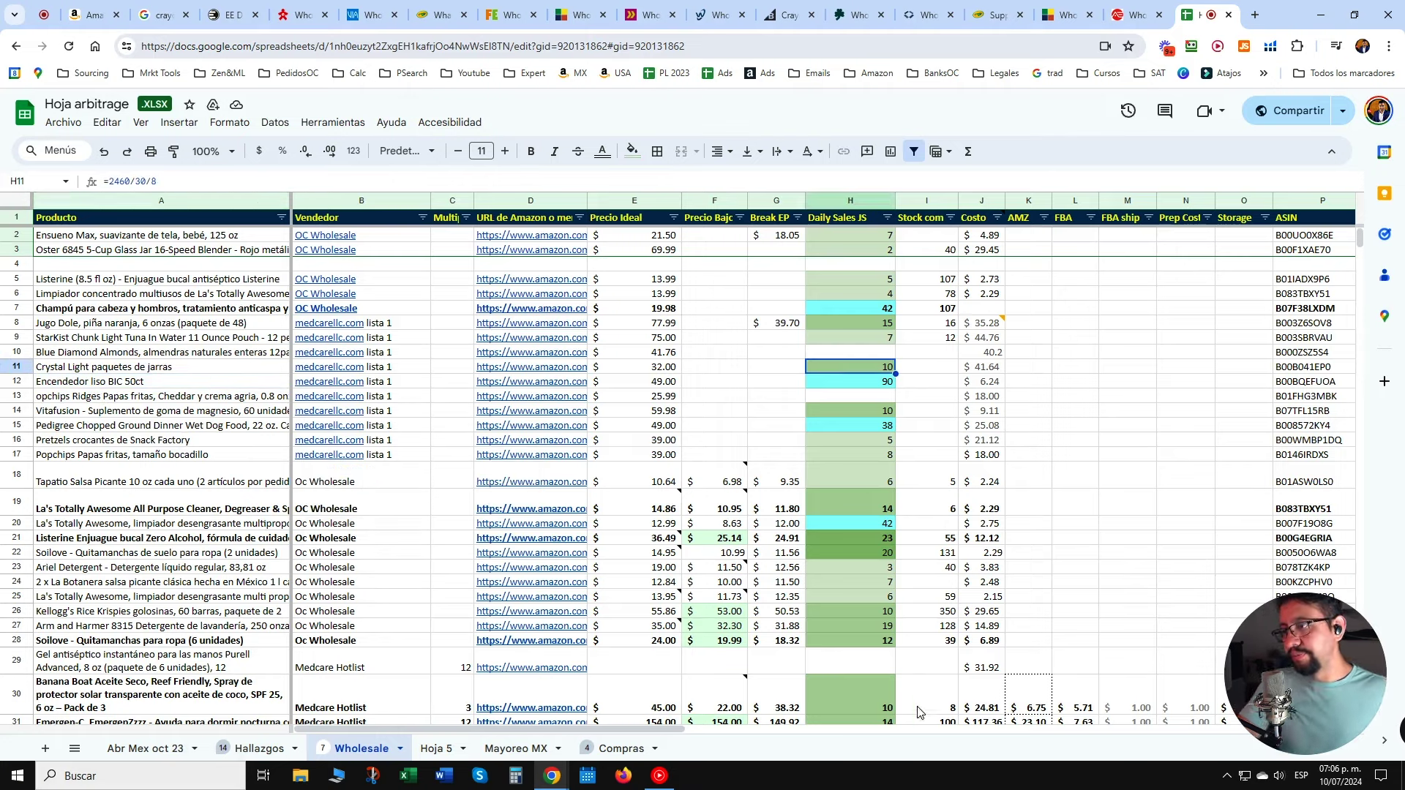
left_click_drag(644, 734, 882, 734)
left_click(1003, 294)
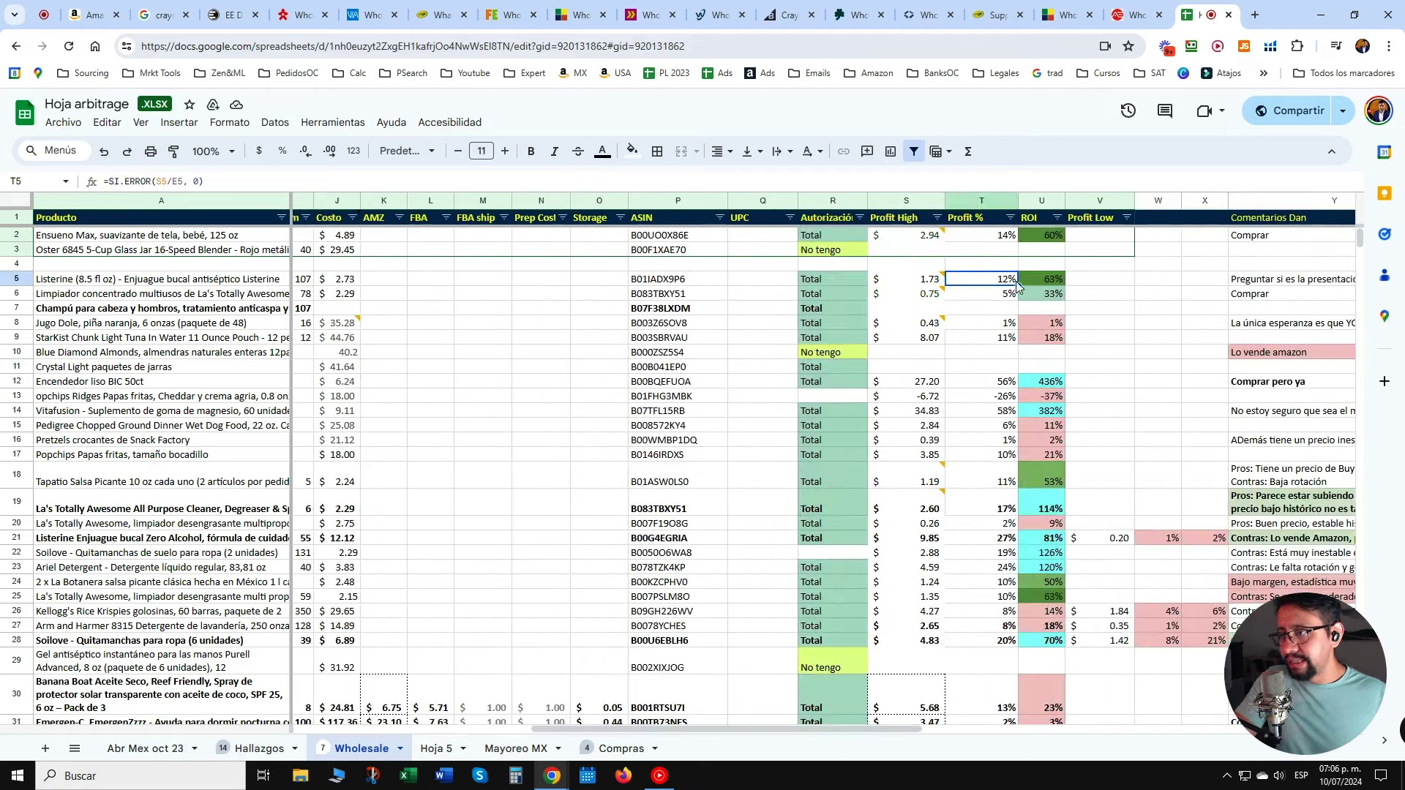
Compare the Profit High, Profit % and ROI cells of the Listerine product in row 5, including their formulas and the profit comment.
left_click(1037, 284)
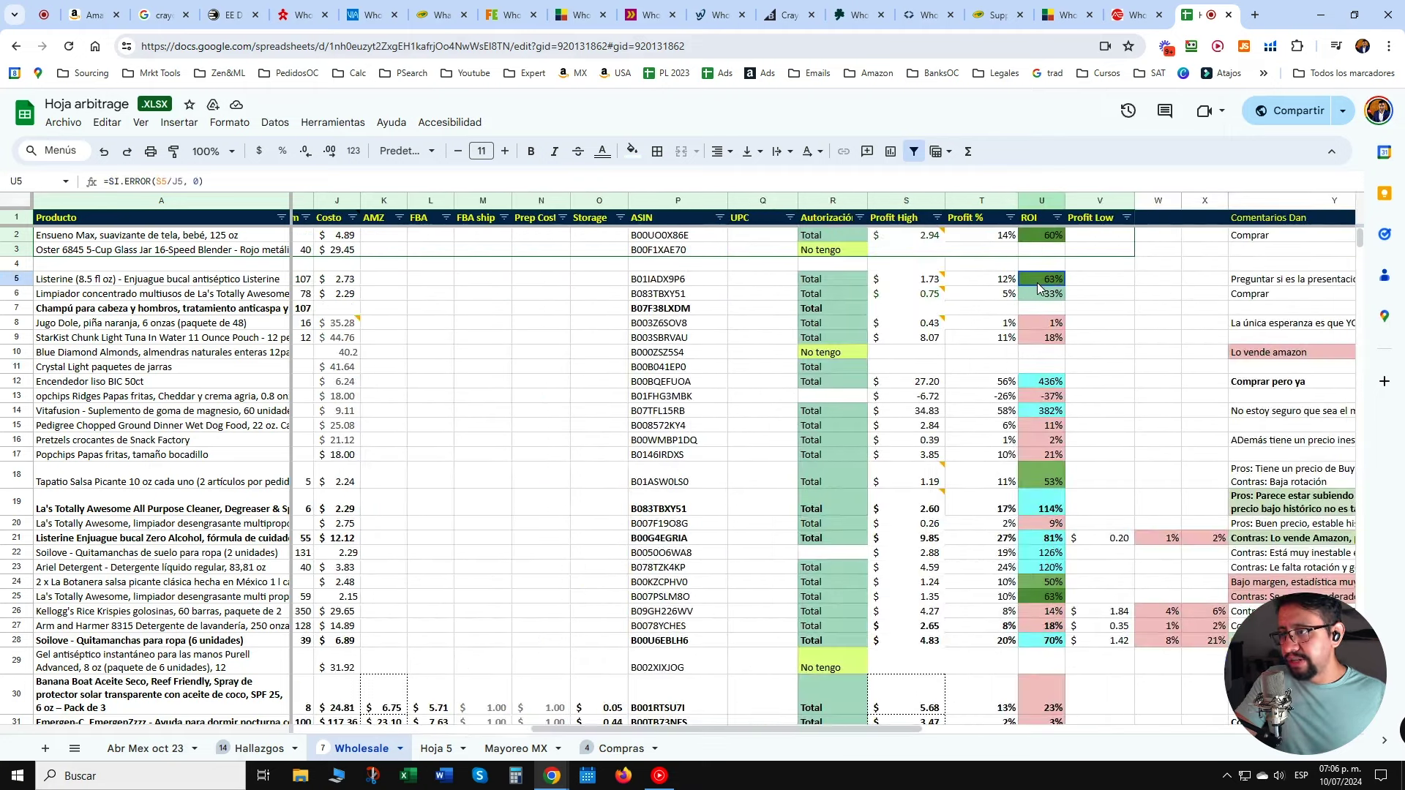
left_click(975, 284)
left_click(937, 278)
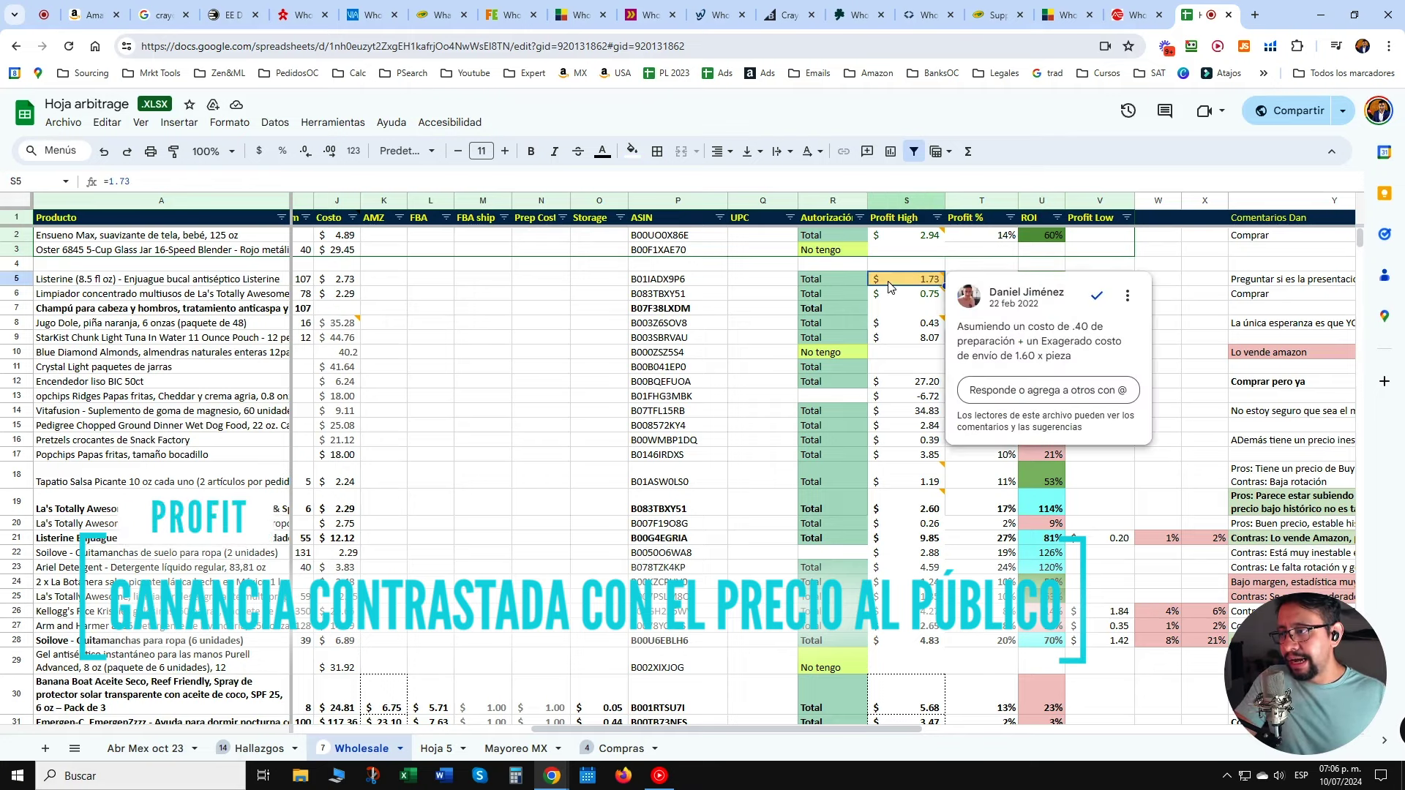
left_click(977, 249)
left_click(1000, 280)
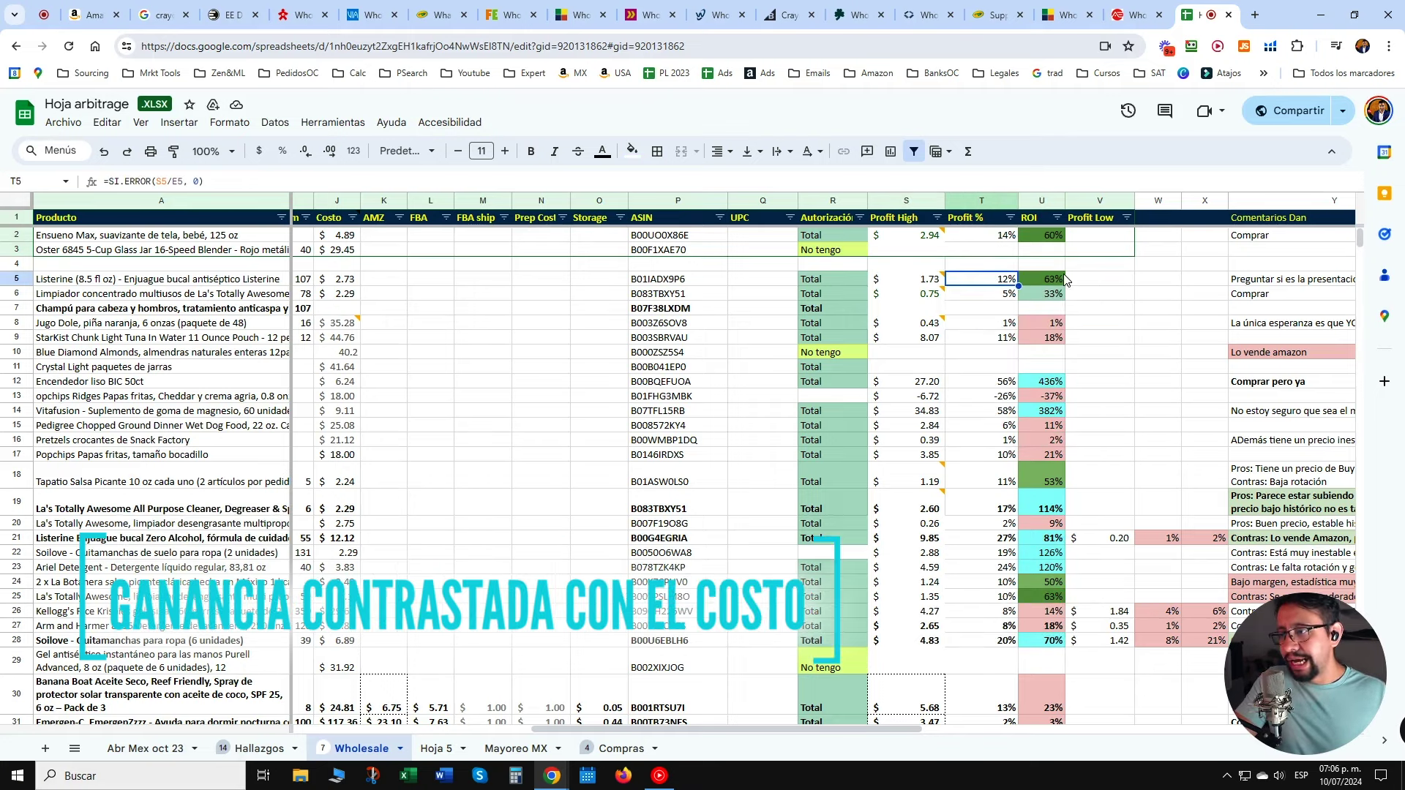
key("Right")
mouse_move(937, 278)
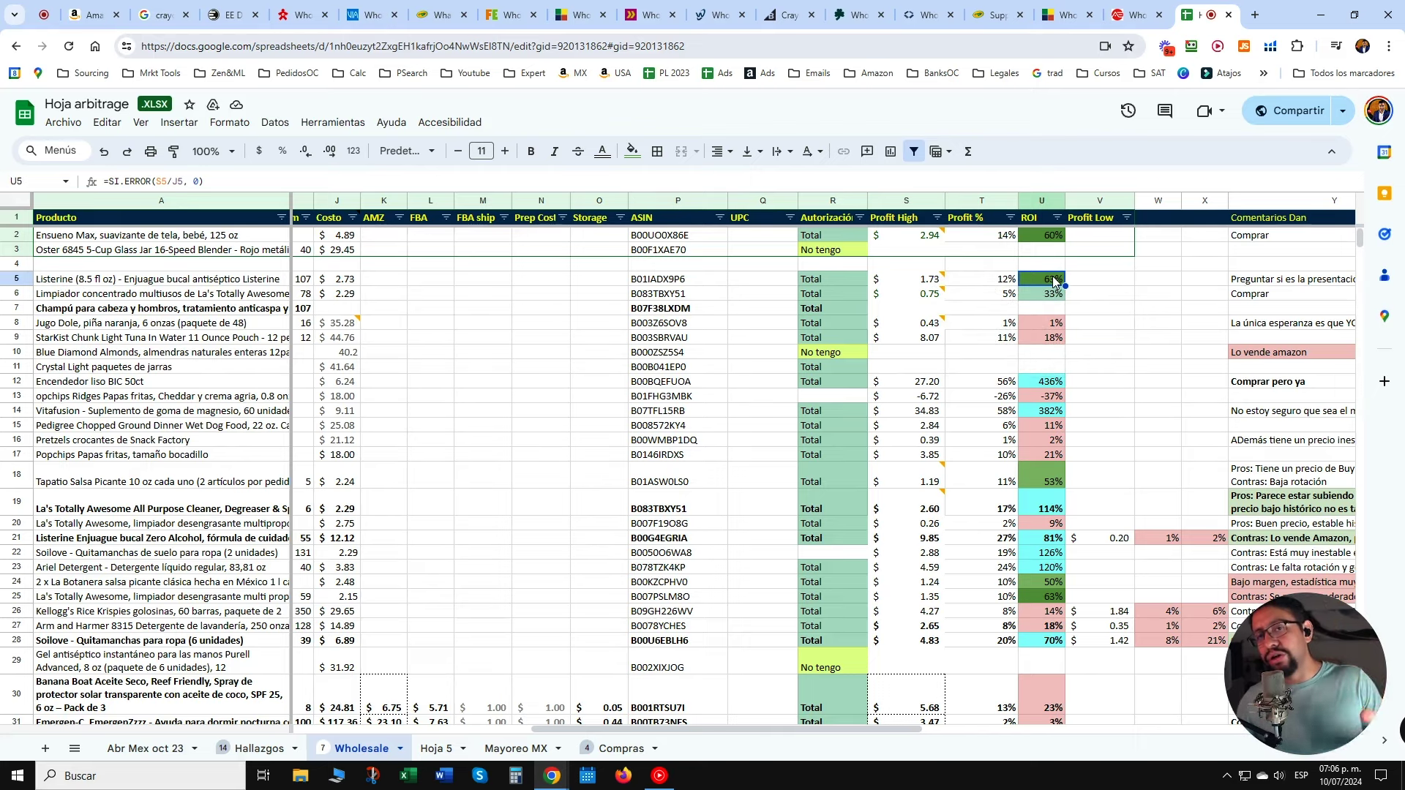
left_click(1125, 324)
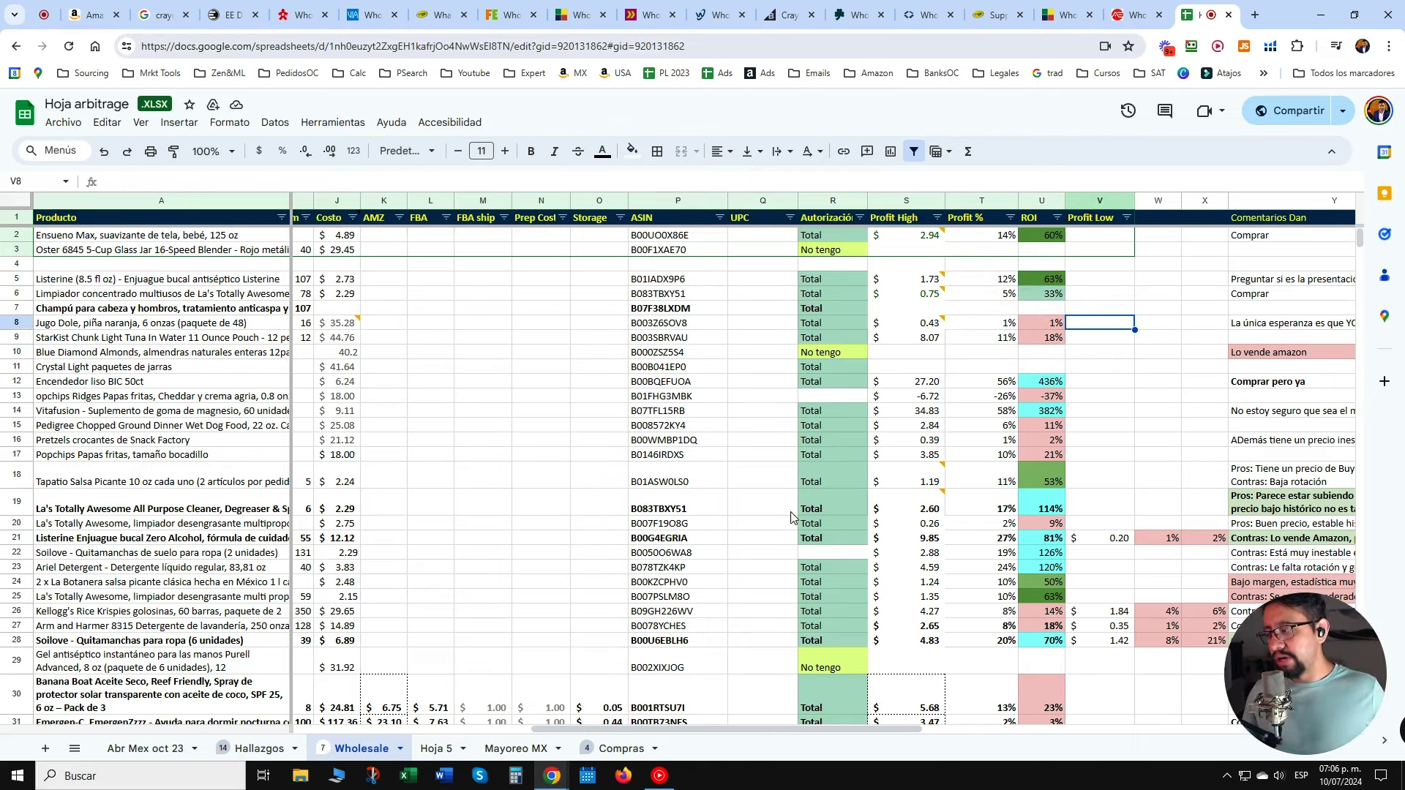
left_click_drag(718, 728, 477, 729)
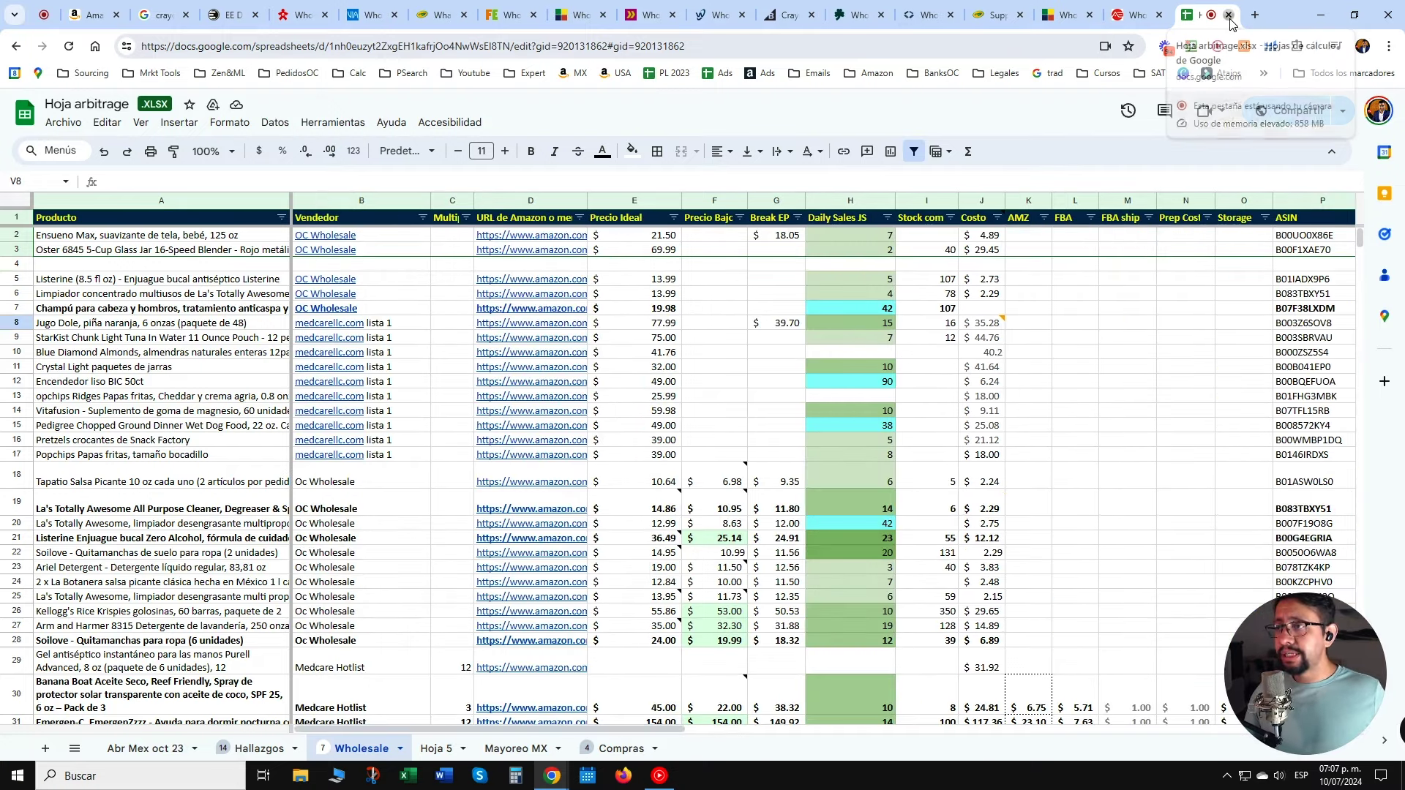
Close the spreadsheet and examine the EE Distribution site's wholesale sign-up form, including its e-mail and company fields, and the account information beside it.
left_click(963, 25)
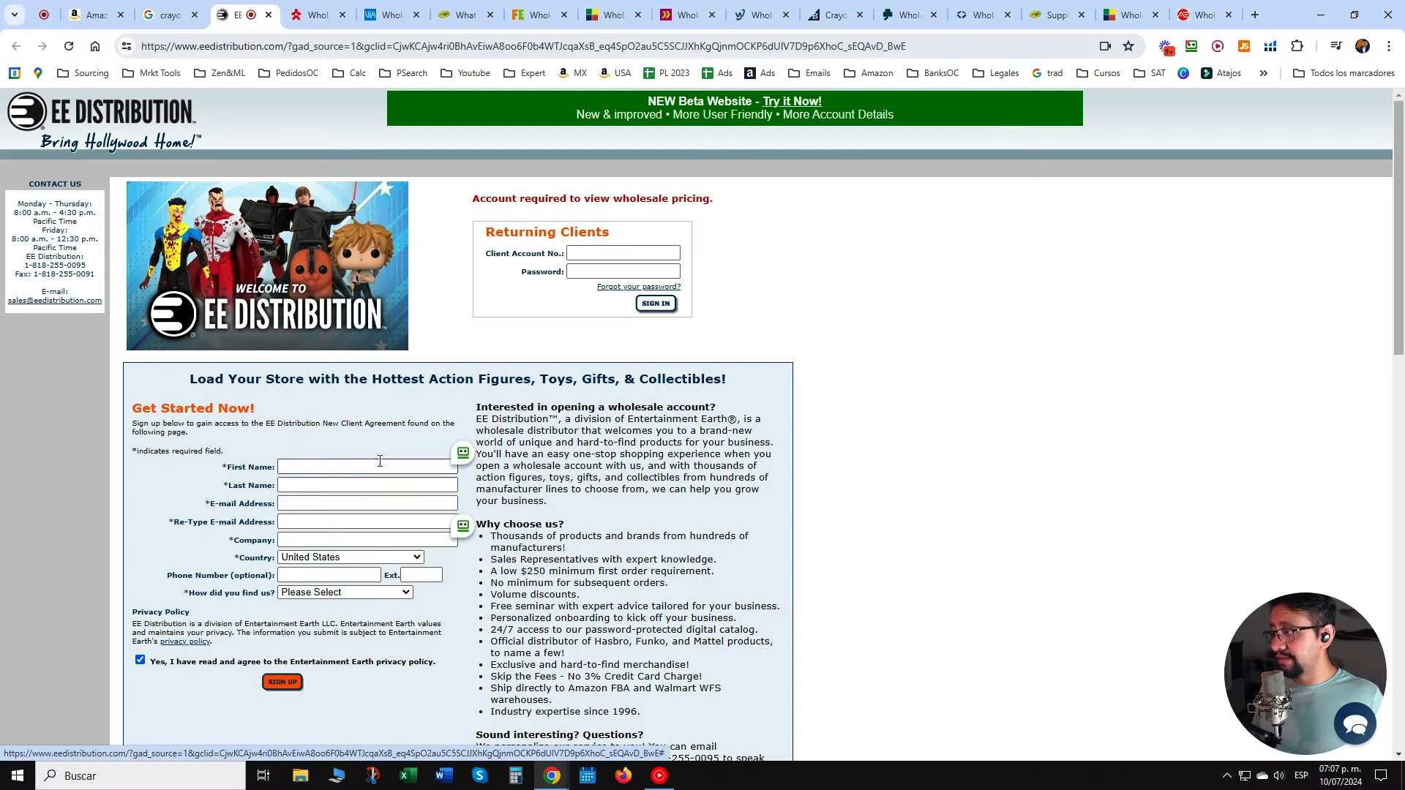
left_click(331, 505)
left_click(332, 521)
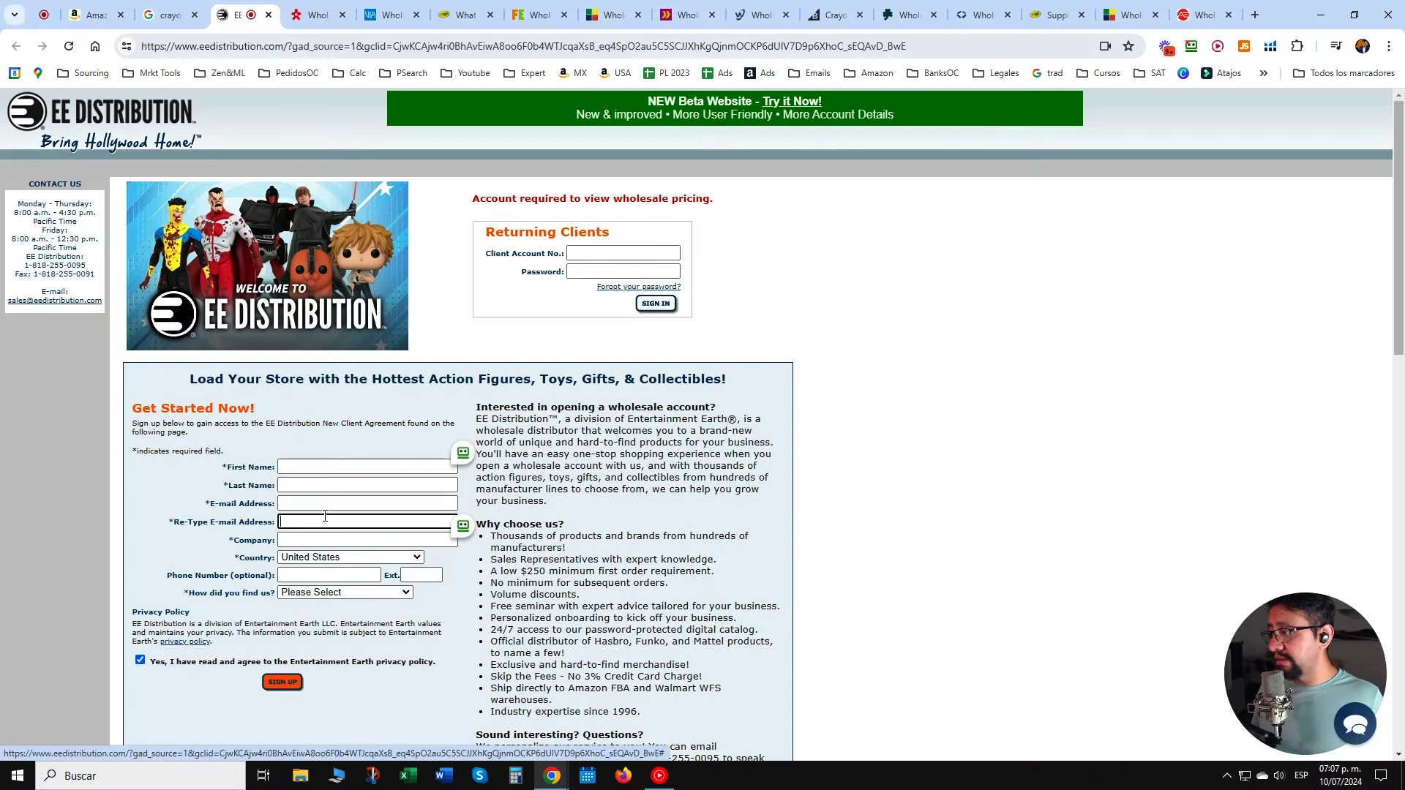
left_click(325, 540)
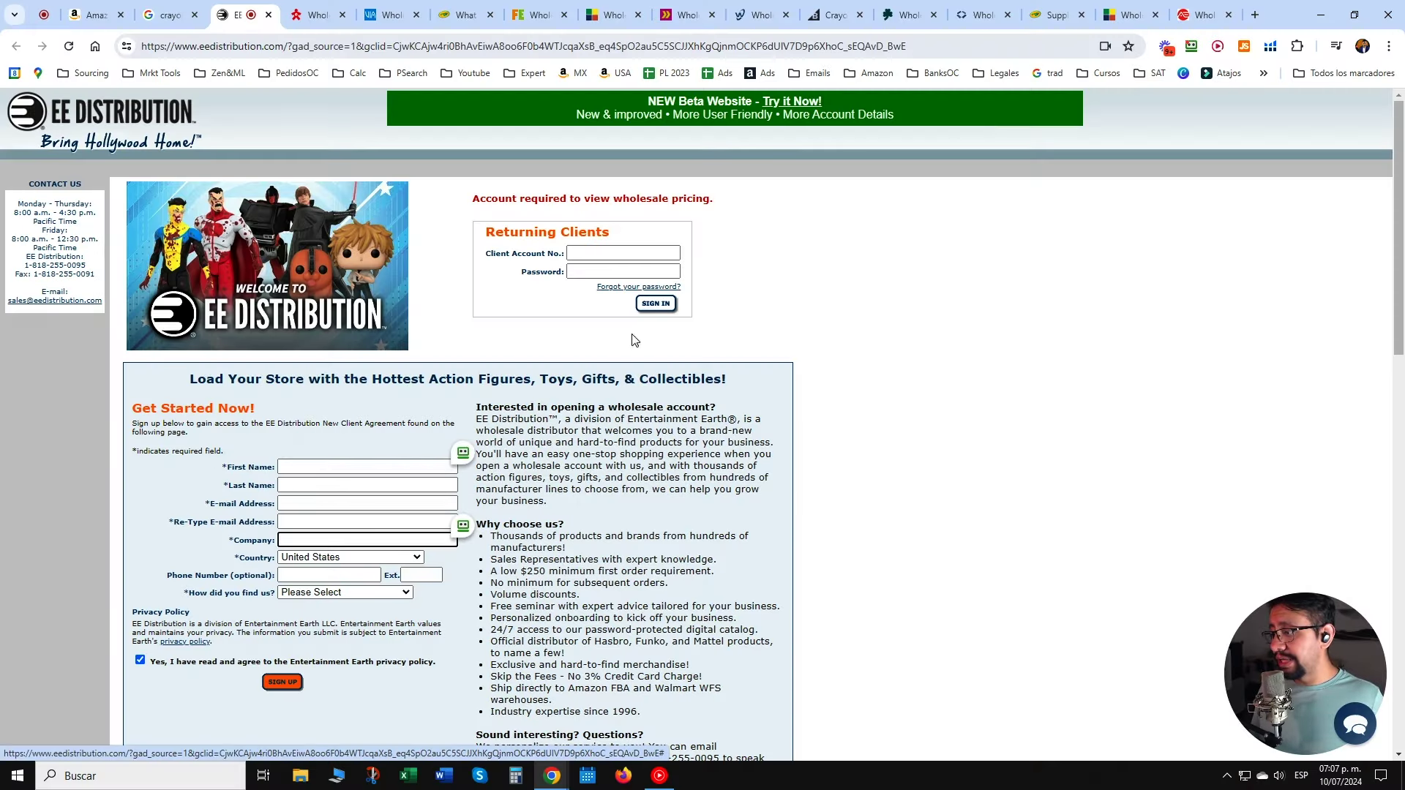
scroll(885, 518, "down", 4)
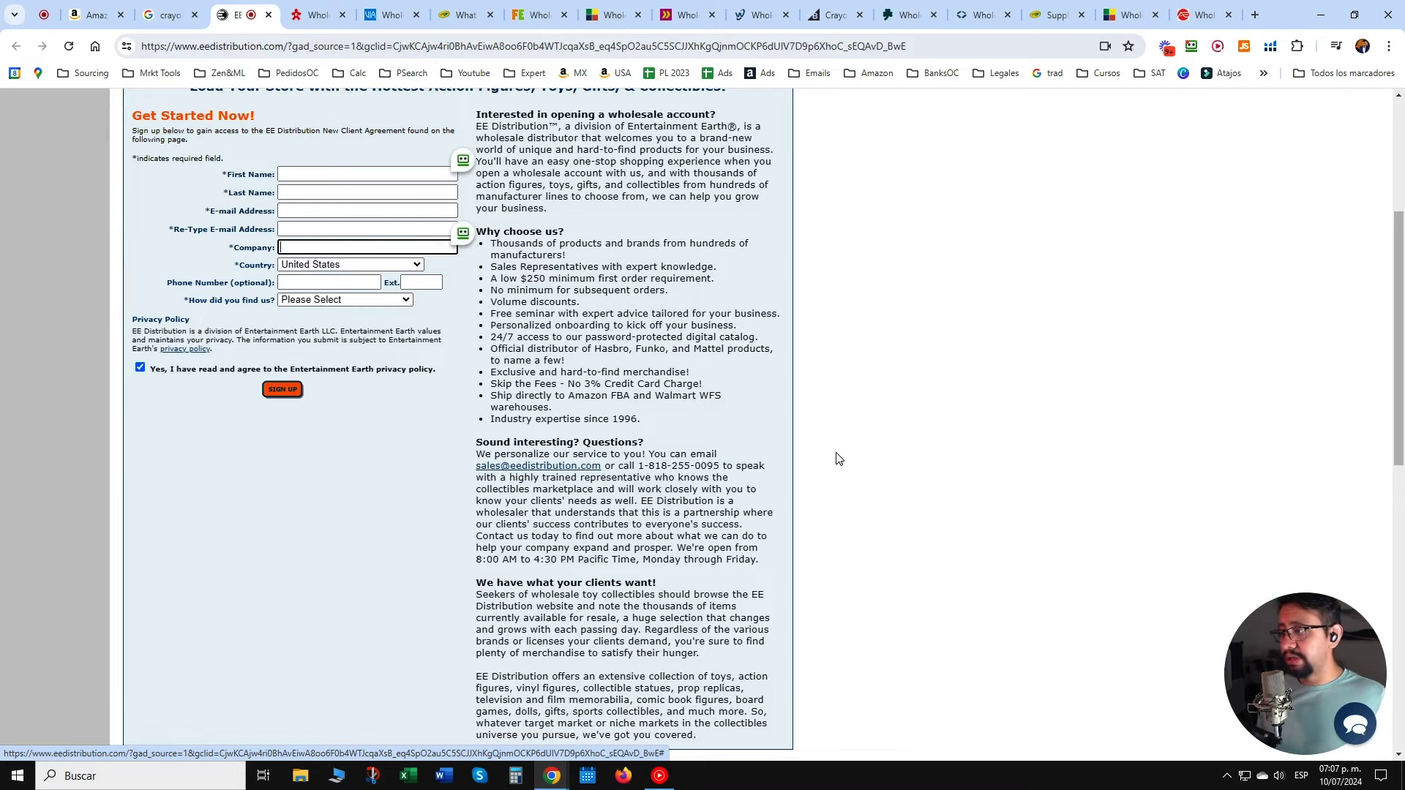